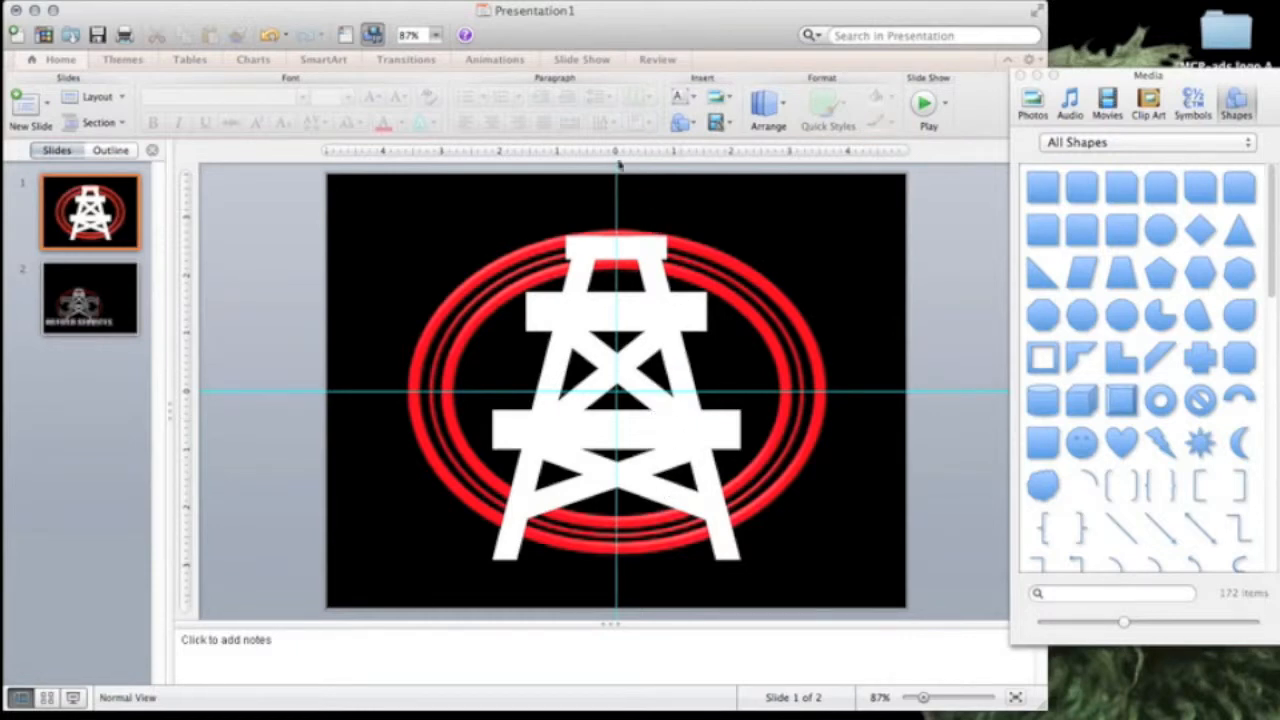
# Select all the white derrick shapes together: the top cap, both legs, both crossbars and the four diagonal braces
pyautogui.moveTo(622, 250)
pyautogui.mouseDown()
pyautogui.moveTo(636, 264)
pyautogui.moveTo(628, 246)
pyautogui.mouseUp()
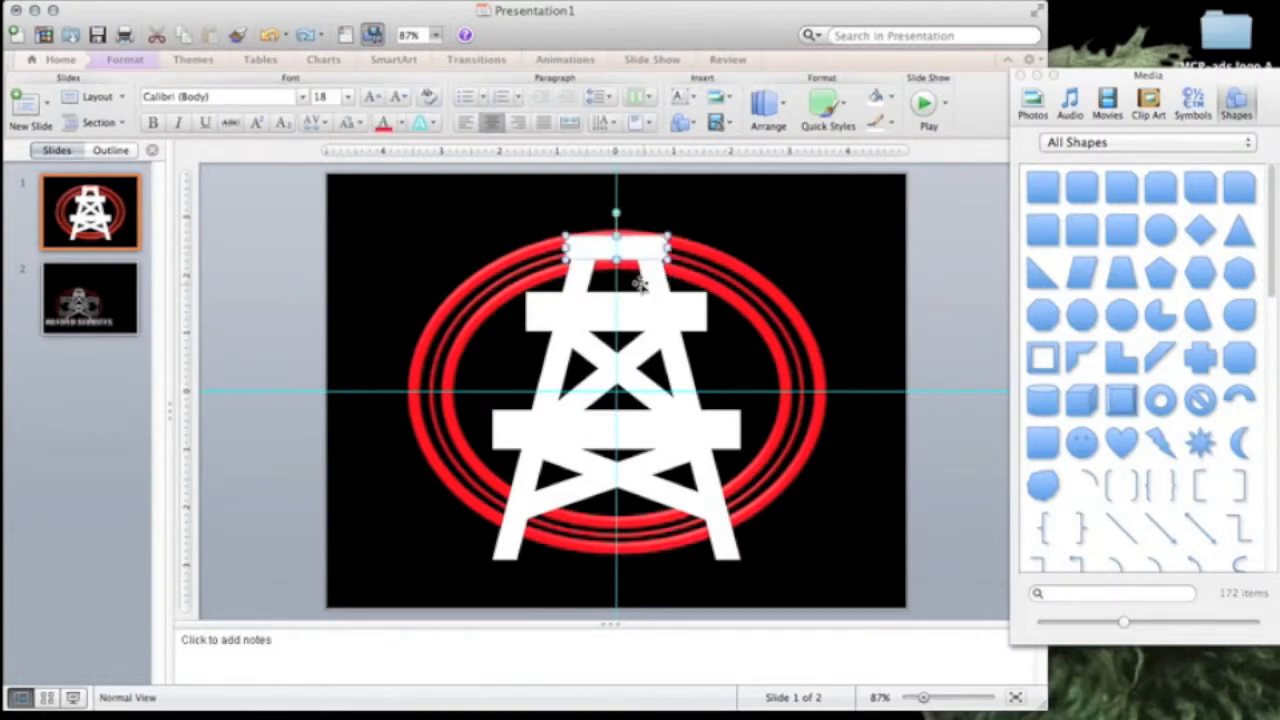
pyautogui.keyDown('shift'); pyautogui.click(650, 277); pyautogui.keyUp('shift')
pyautogui.keyDown('shift'); pyautogui.click(577, 283); pyautogui.keyUp('shift')
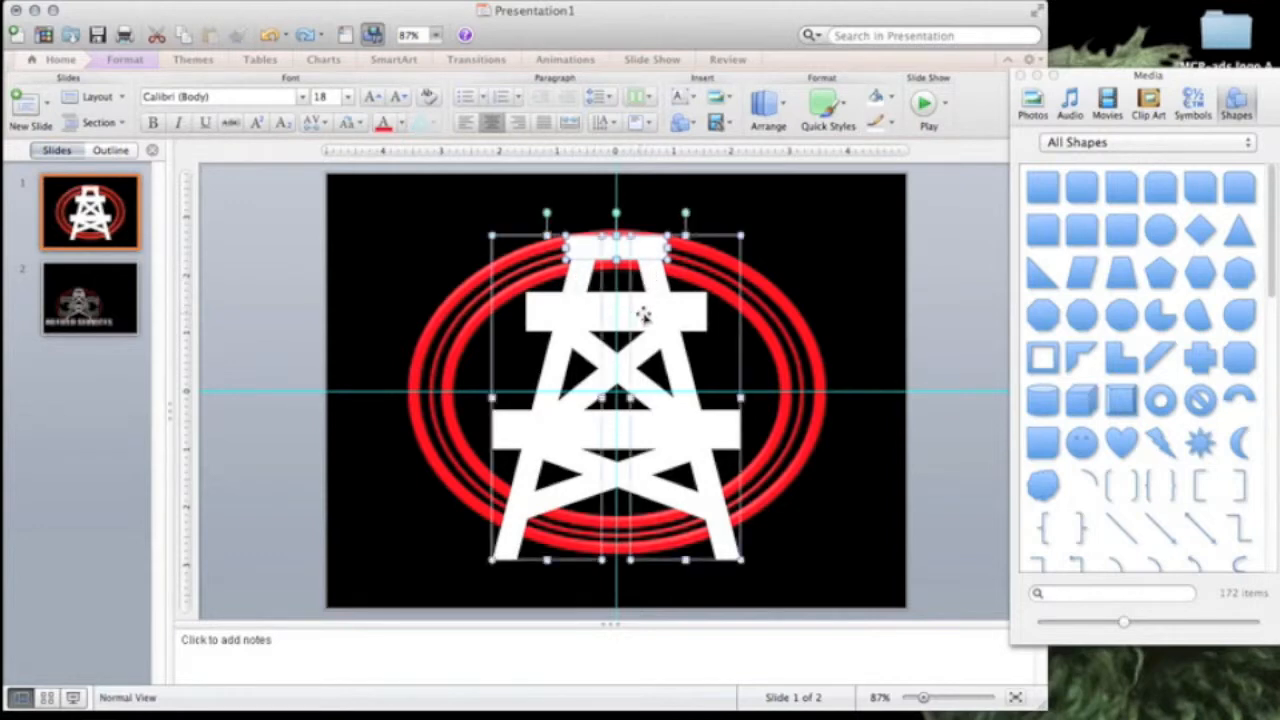
pyautogui.keyDown('shift'); pyautogui.click(660, 318); pyautogui.keyUp('shift')
pyautogui.keyDown('shift'); pyautogui.click(620, 362); pyautogui.keyUp('shift')
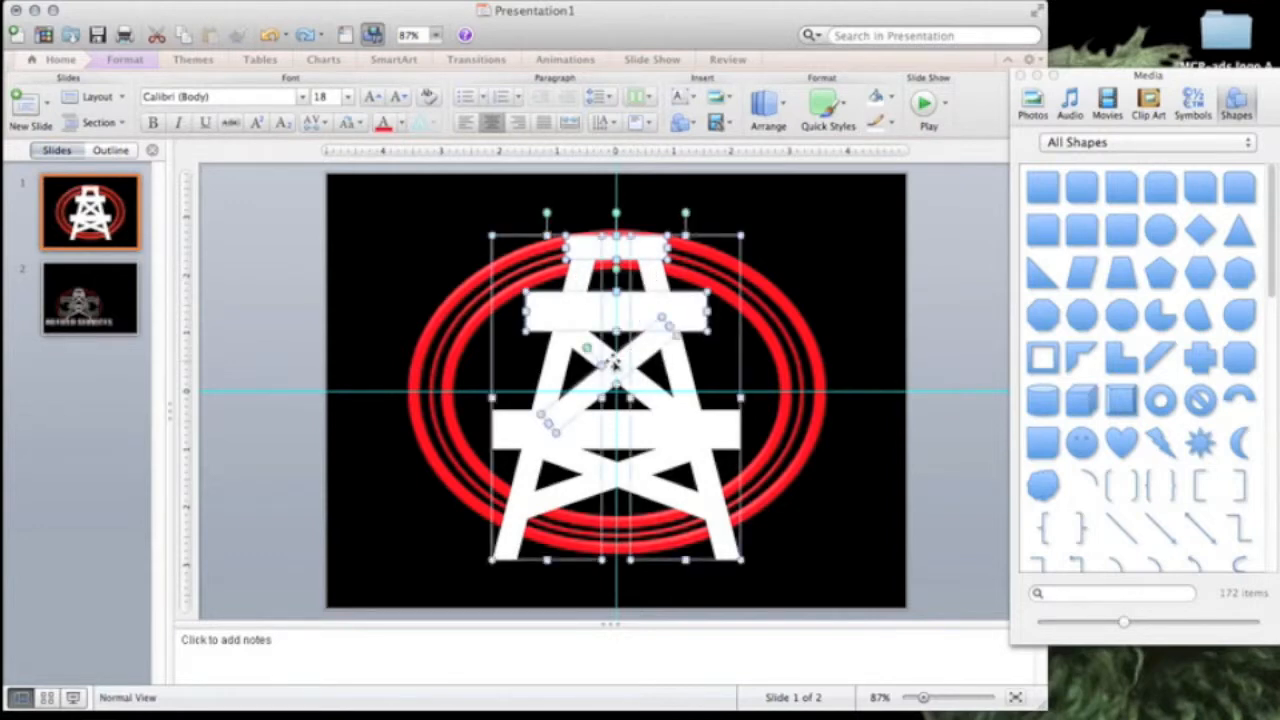
pyautogui.keyDown('shift'); pyautogui.click(640, 398); pyautogui.keyUp('shift')
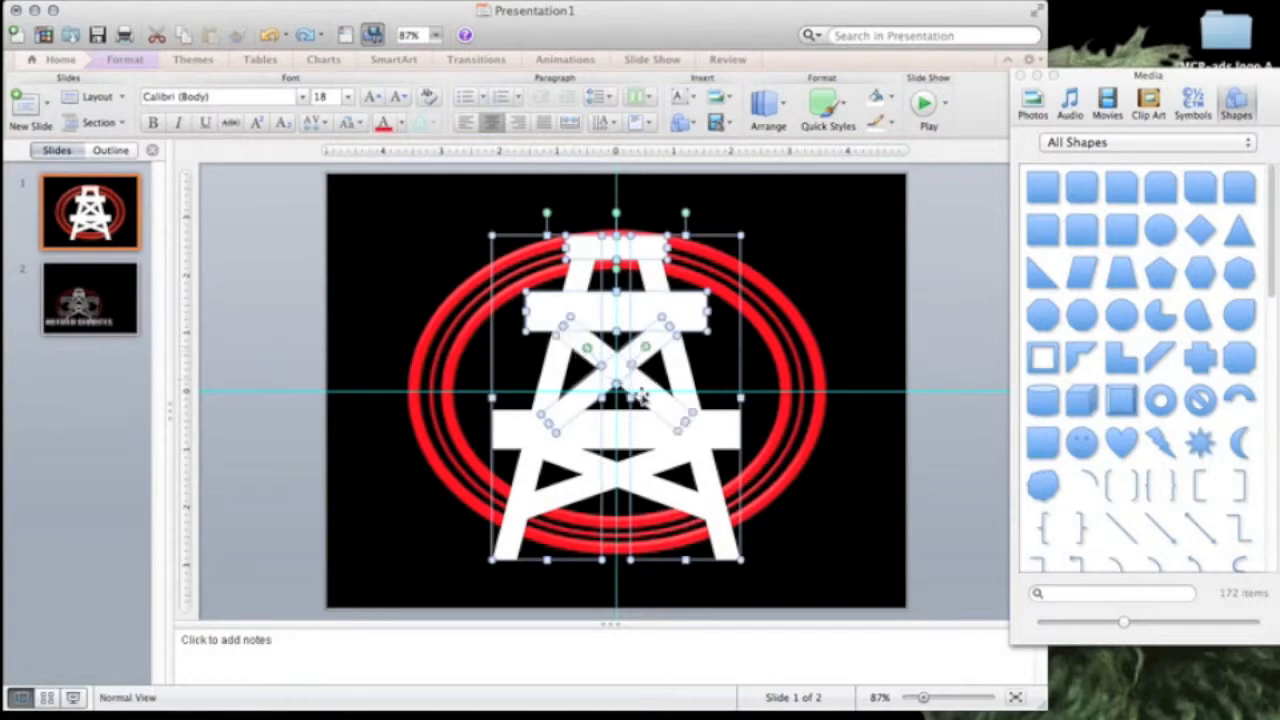
pyautogui.keyDown('shift'); pyautogui.click(726, 432); pyautogui.keyUp('shift')
pyautogui.keyDown('shift'); pyautogui.click(648, 485); pyautogui.keyUp('shift')
pyautogui.keyDown('shift'); pyautogui.click(666, 497); pyautogui.keyUp('shift')
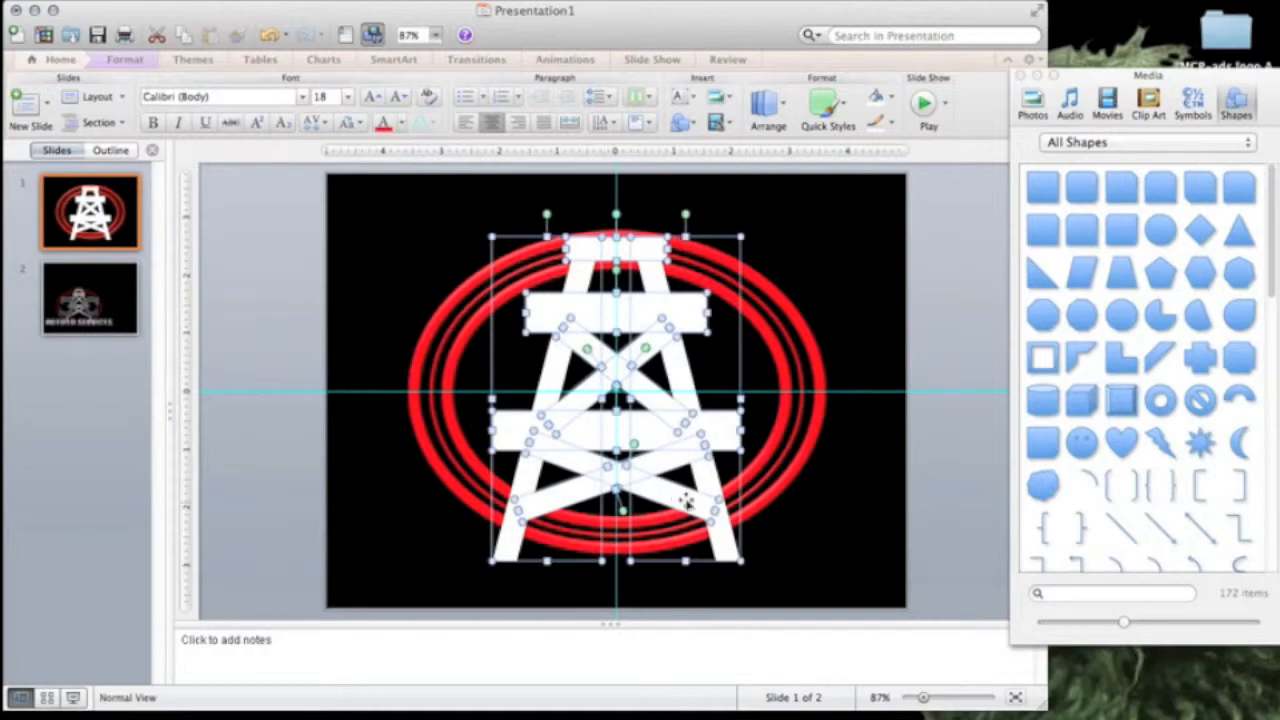
# Open the object formatting for the selected derrick shapes and set the width of their Angle top bevel to 8 pt
pyautogui.rightClick(608, 450)
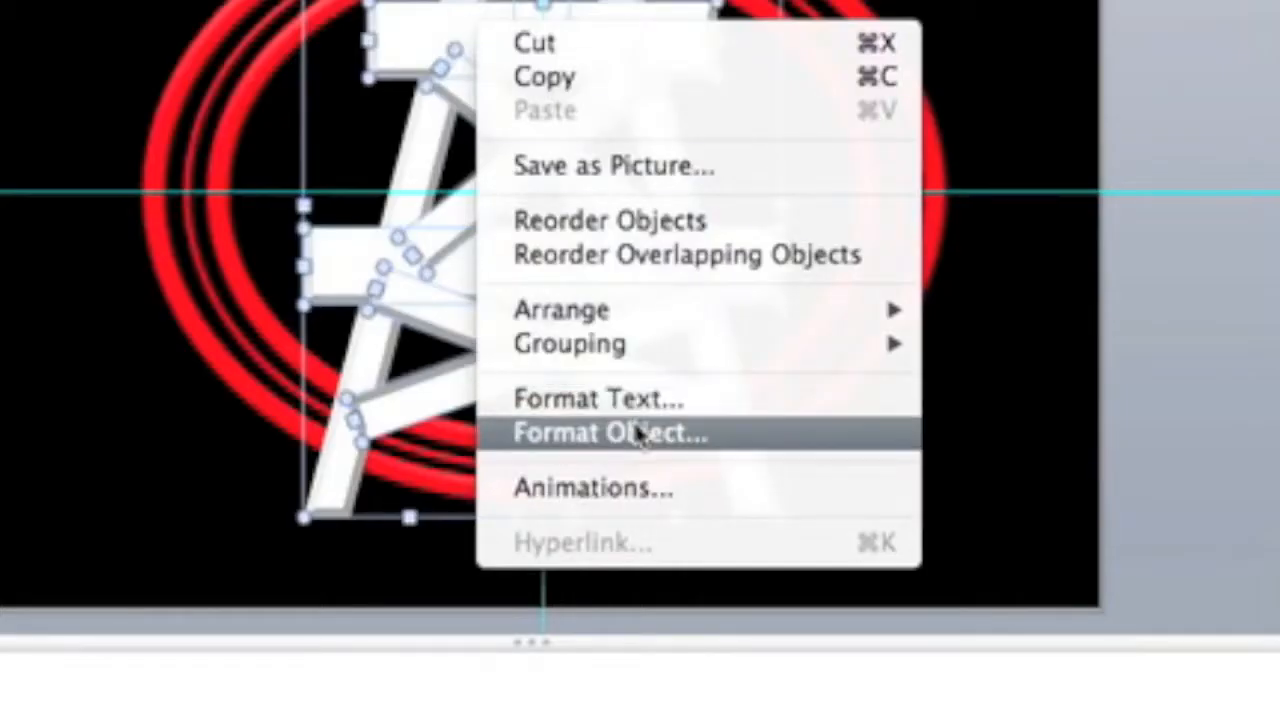
pyautogui.click(638, 437)
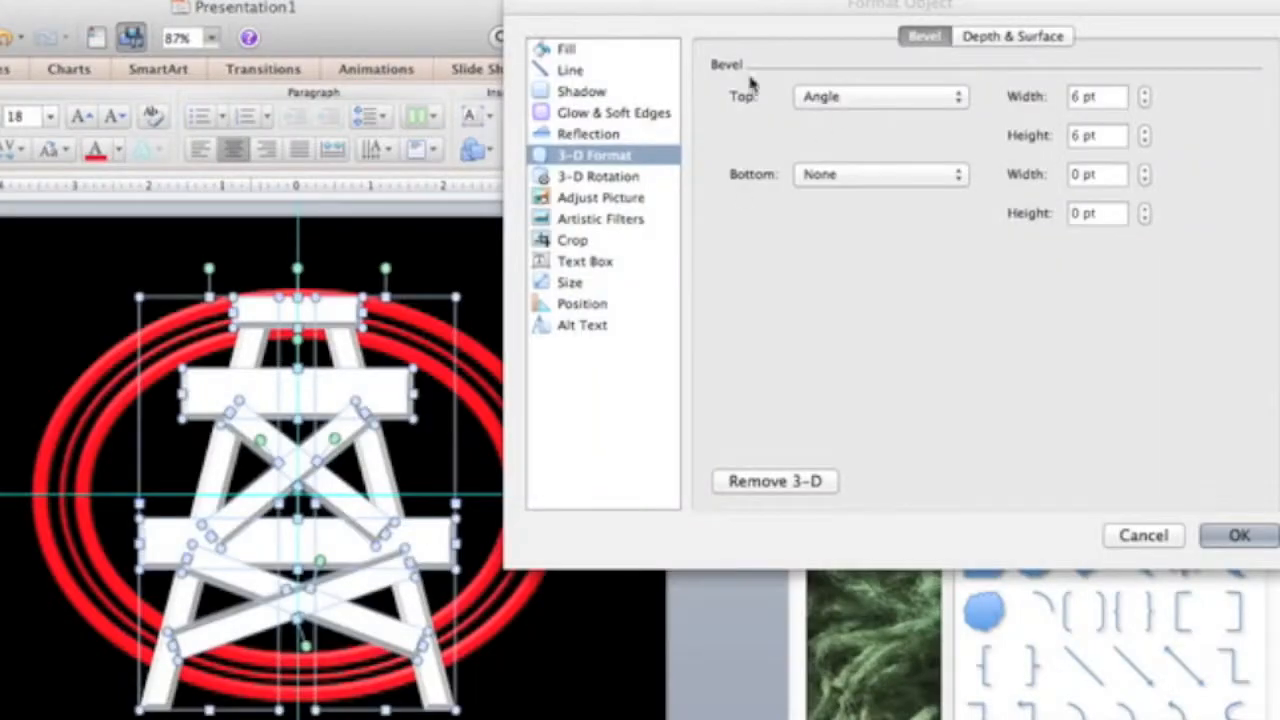
pyautogui.moveTo(575, 5); pyautogui.dragTo(563, 6)
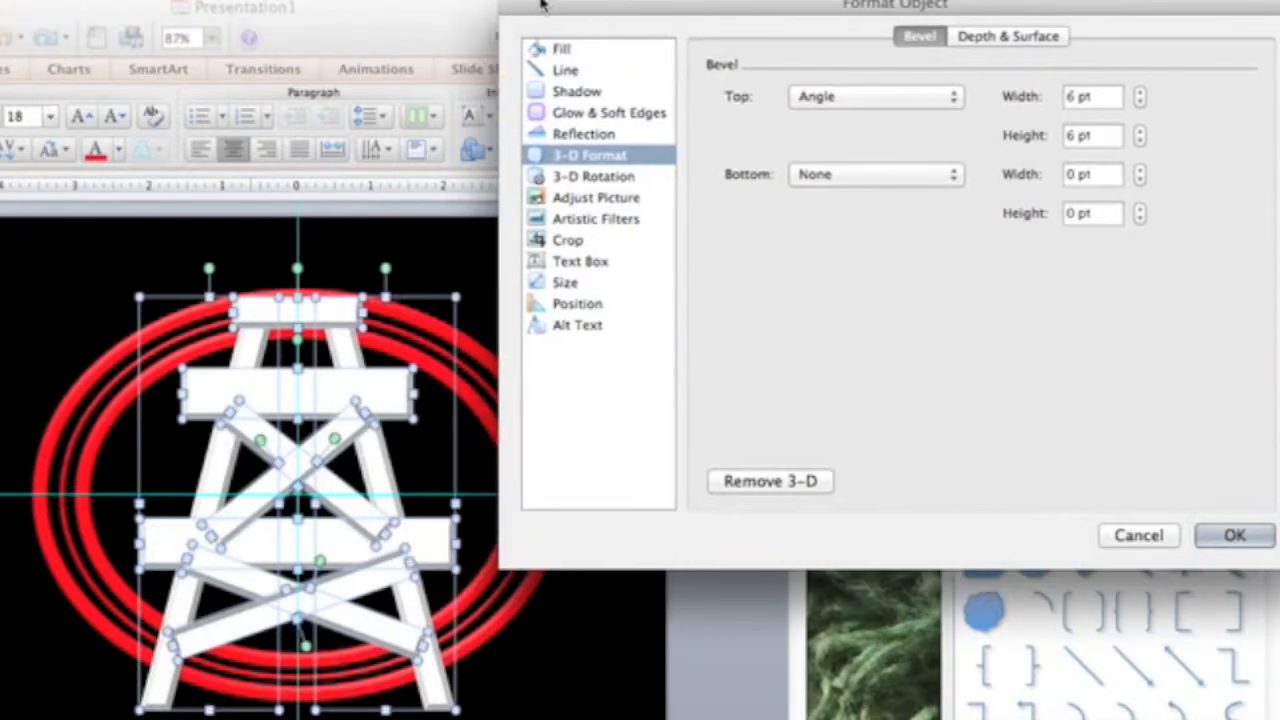
pyautogui.click(1158, 92)
pyautogui.click(1158, 92)
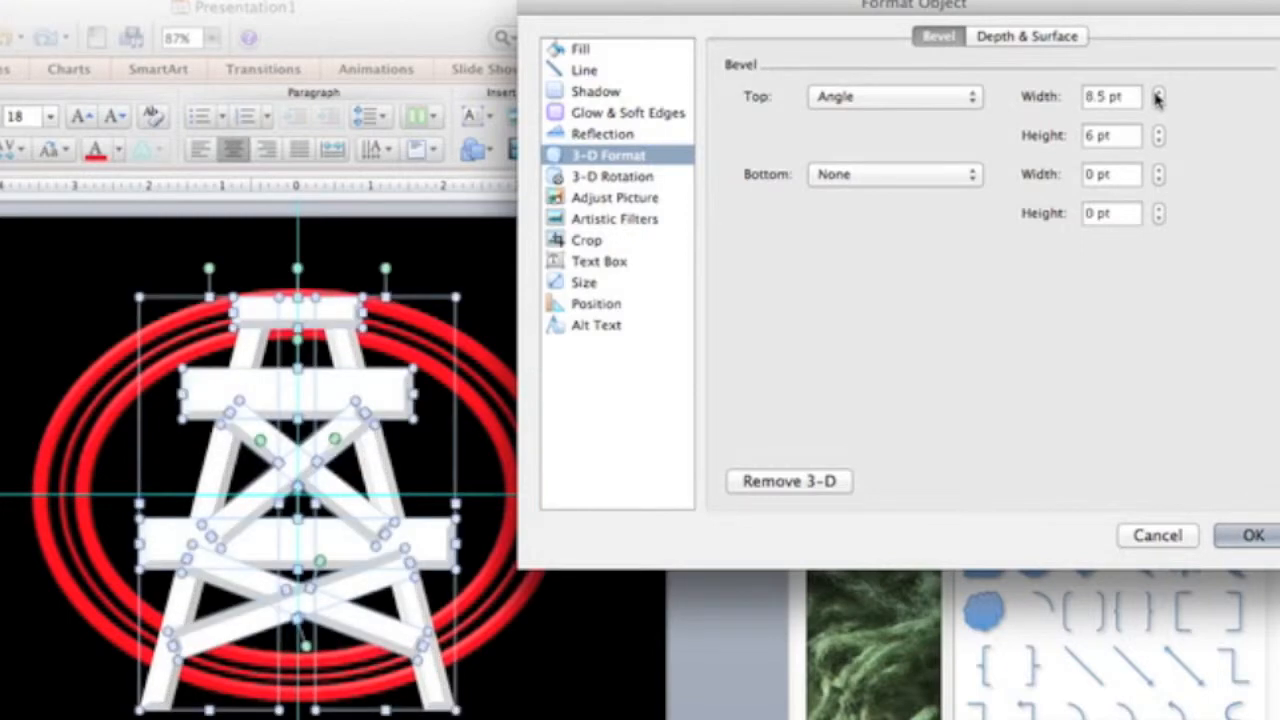
pyautogui.click(1158, 92)
pyautogui.click(1158, 92)
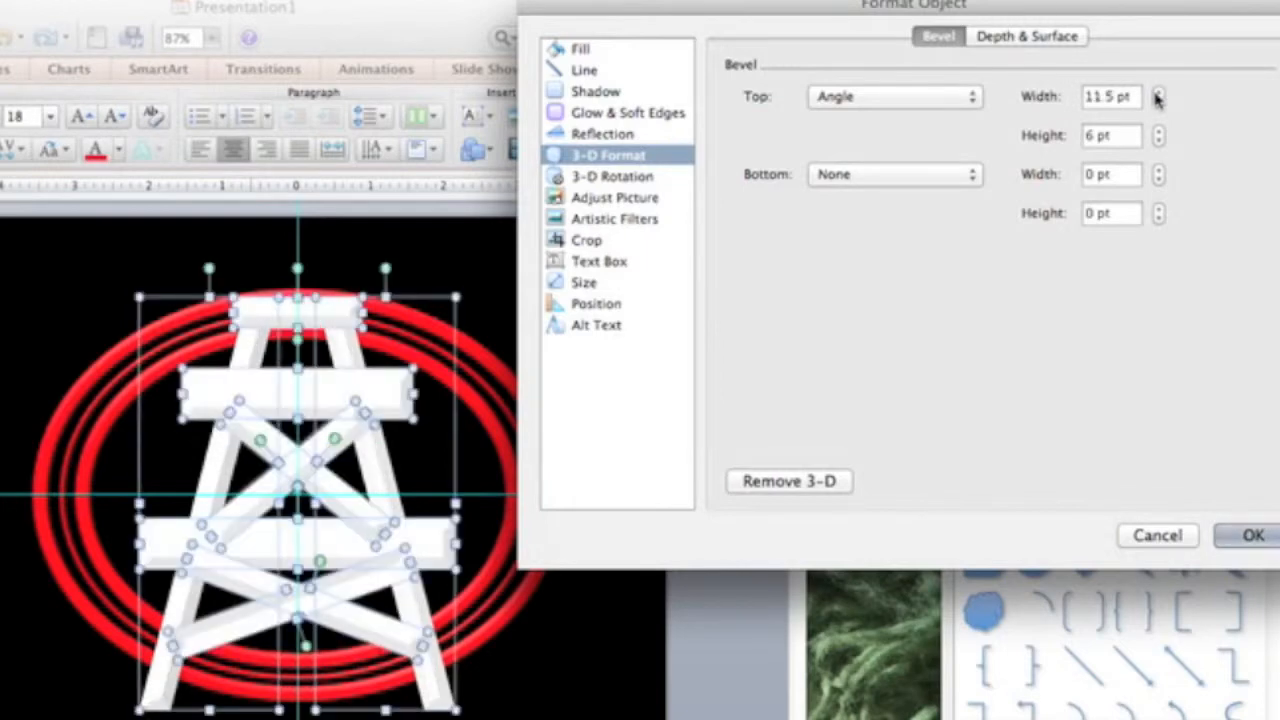
pyautogui.click(1158, 93)
pyautogui.click(1158, 93)
pyautogui.click(1158, 93)
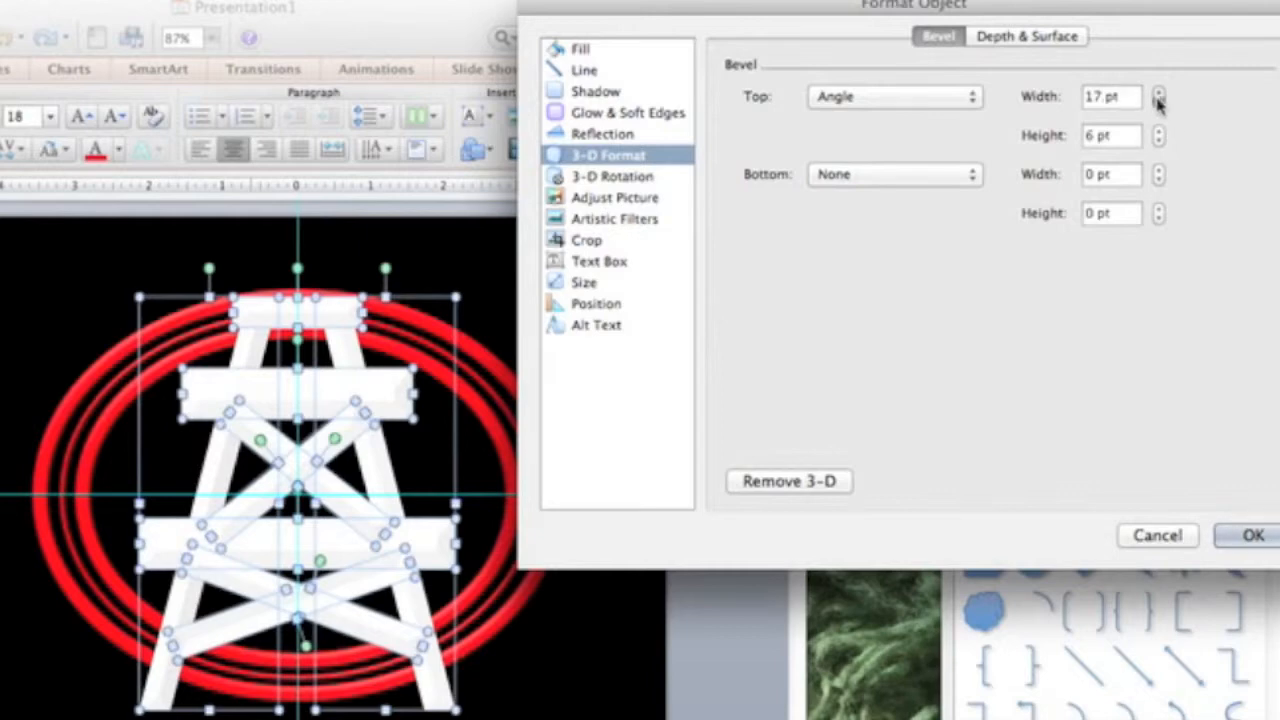
pyautogui.click(1158, 102)
pyautogui.click(1158, 102)
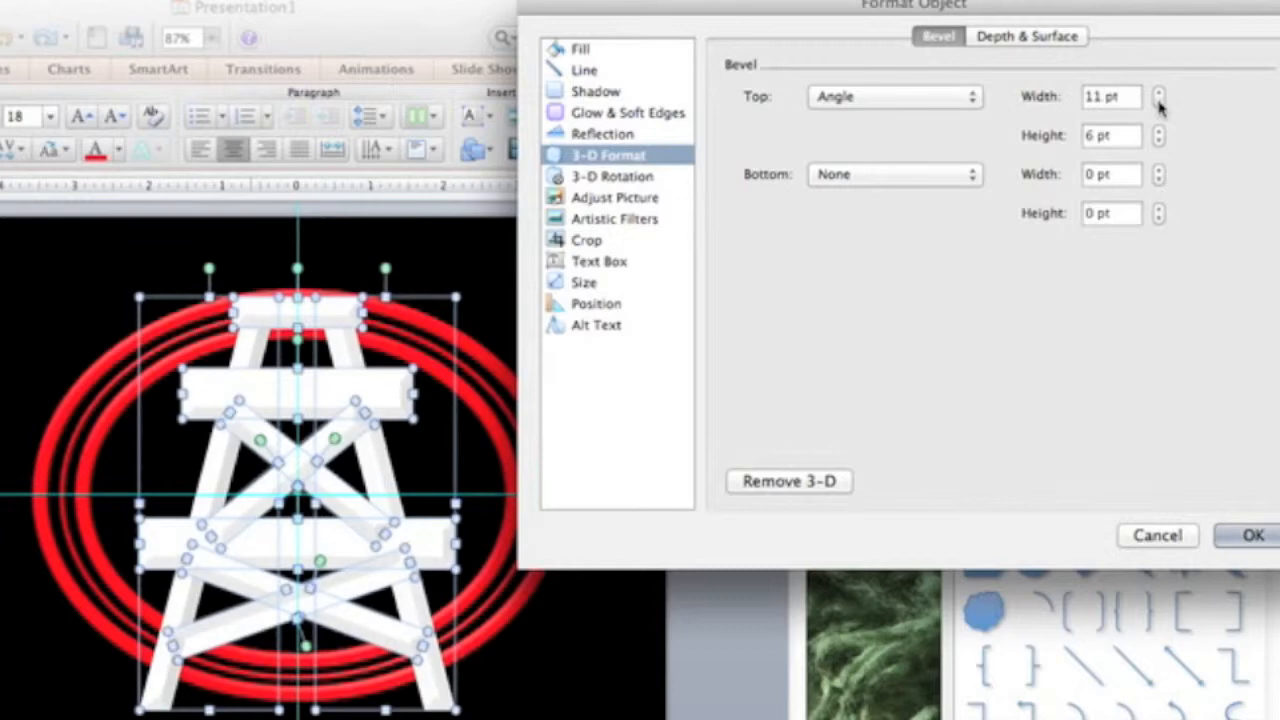
pyautogui.click(1159, 103)
pyautogui.click(1159, 103)
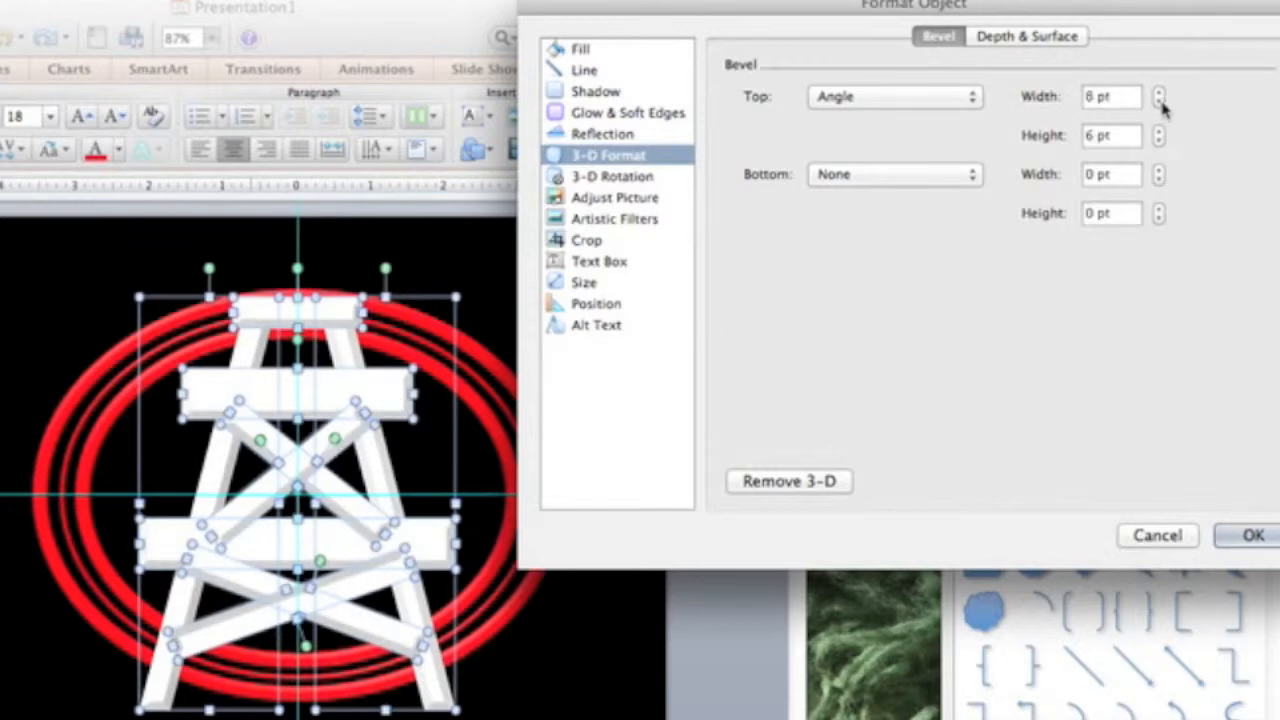
# Set the height of the derrick shapes' top bevel to 5.5 pt
pyautogui.click(1158, 142)
pyautogui.click(1158, 142)
pyautogui.click(1158, 142)
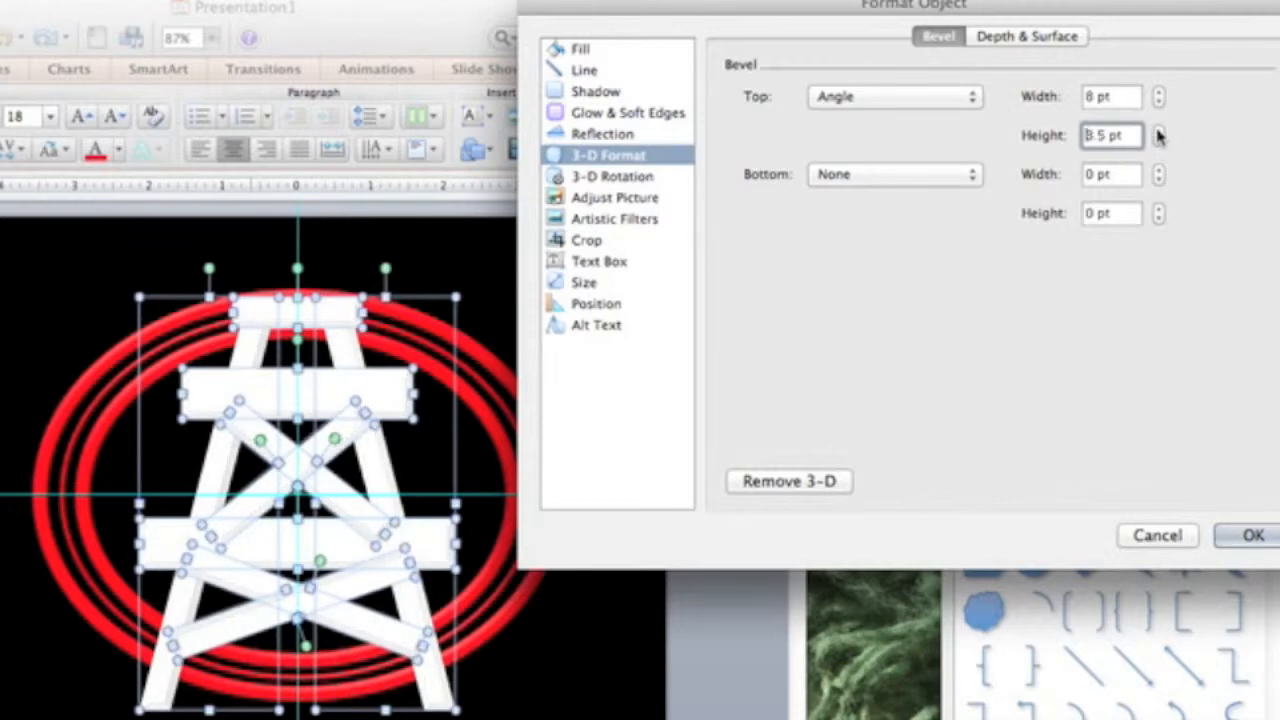
pyautogui.click(1158, 138)
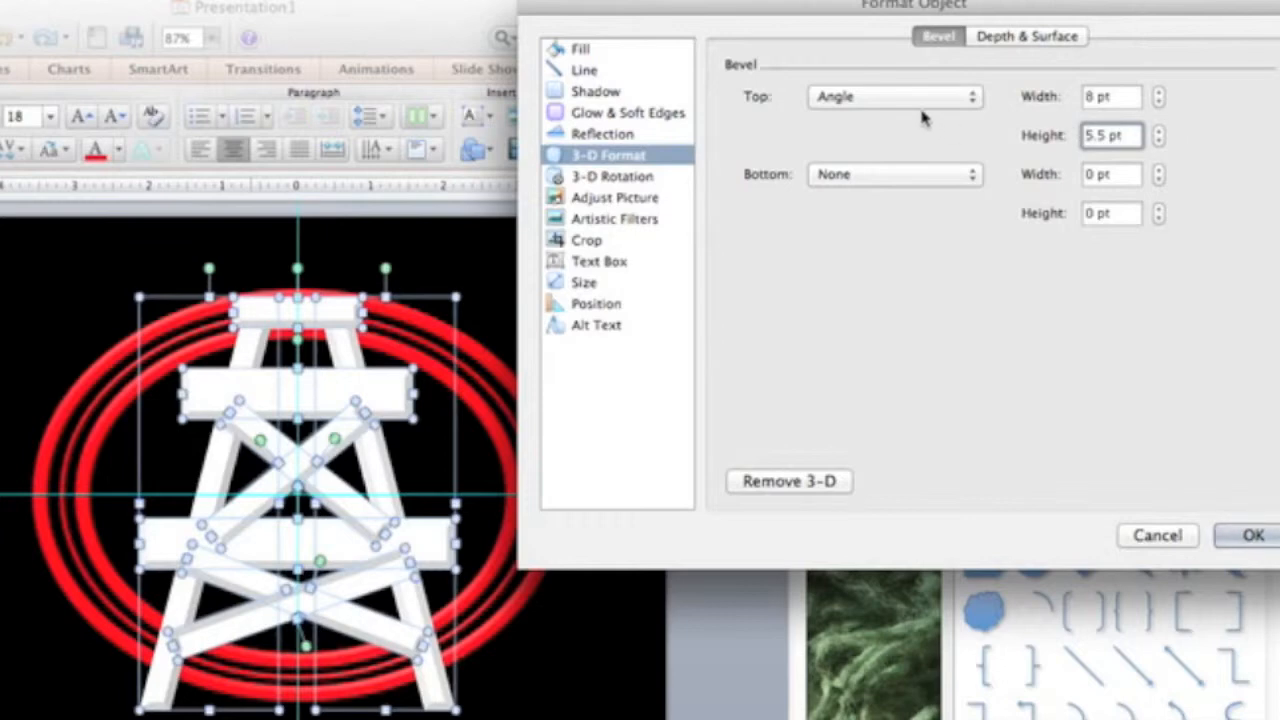
pyautogui.hotkey('shift', 'Tab')
# Show the depth and surface settings of the derrick shapes' 3-D format
pyautogui.click(1023, 37)
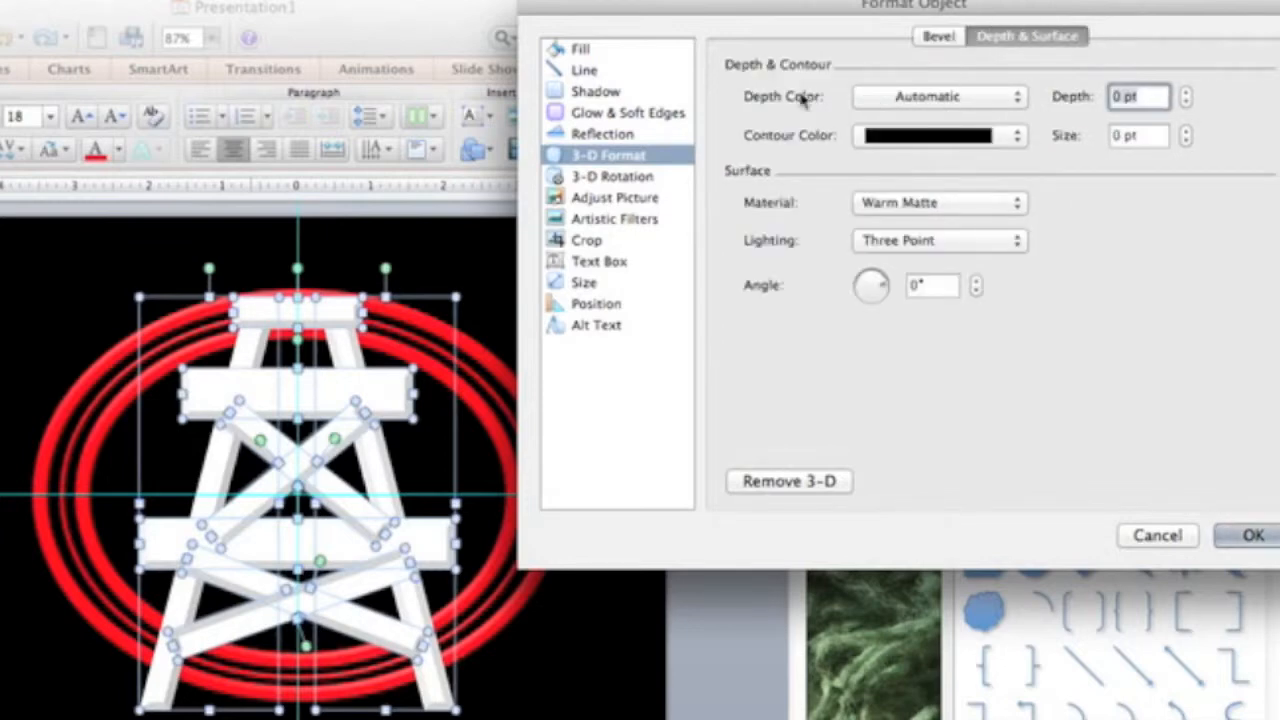
pyautogui.click(620, 155)
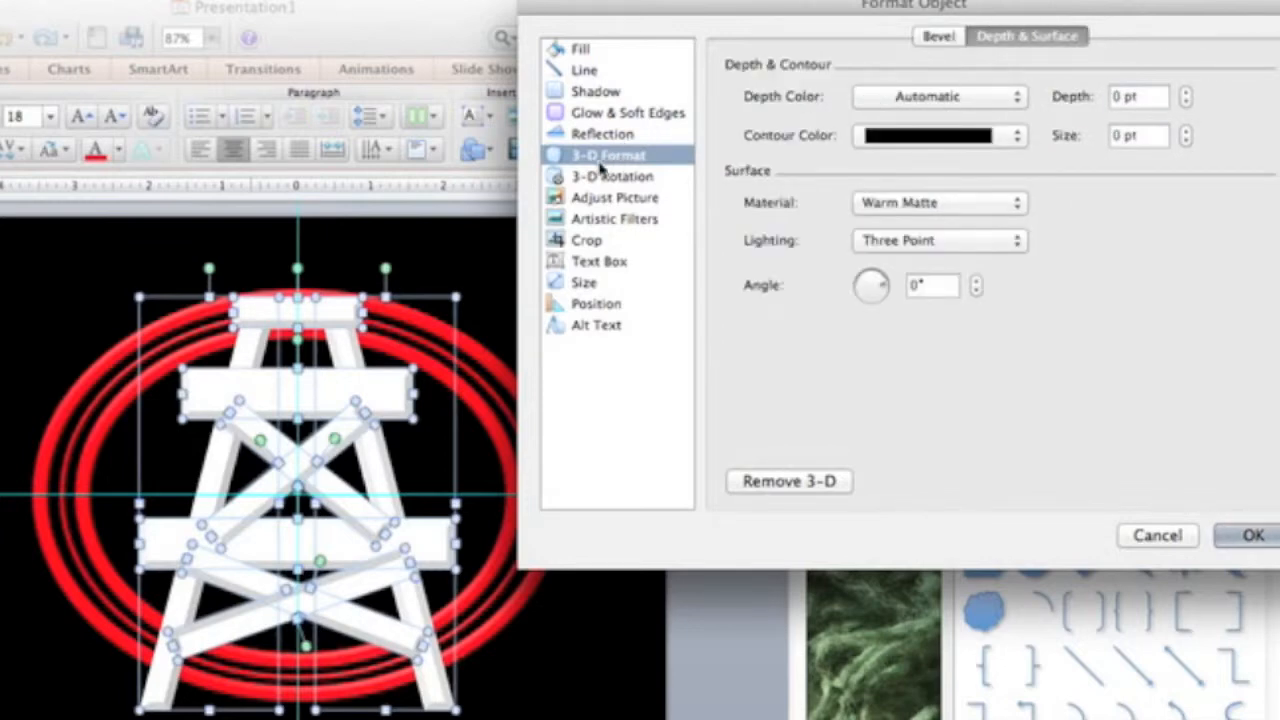
pyautogui.click(932, 36)
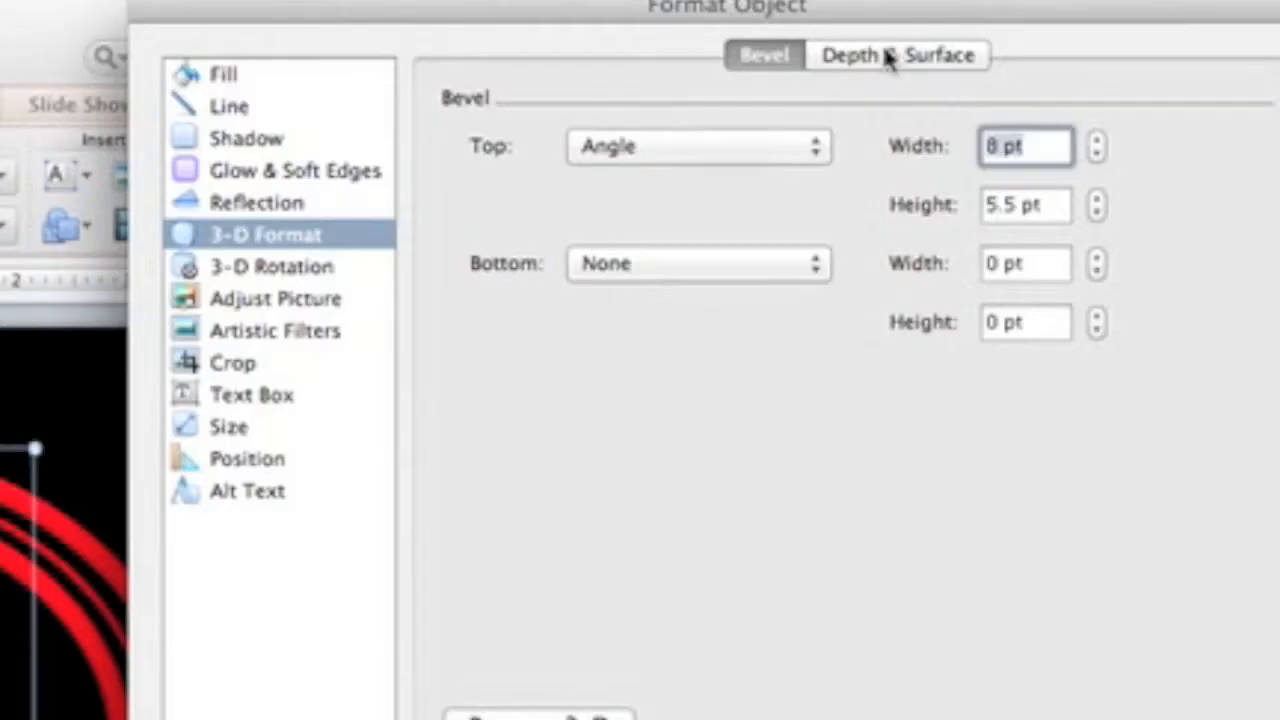
pyautogui.click(1018, 36)
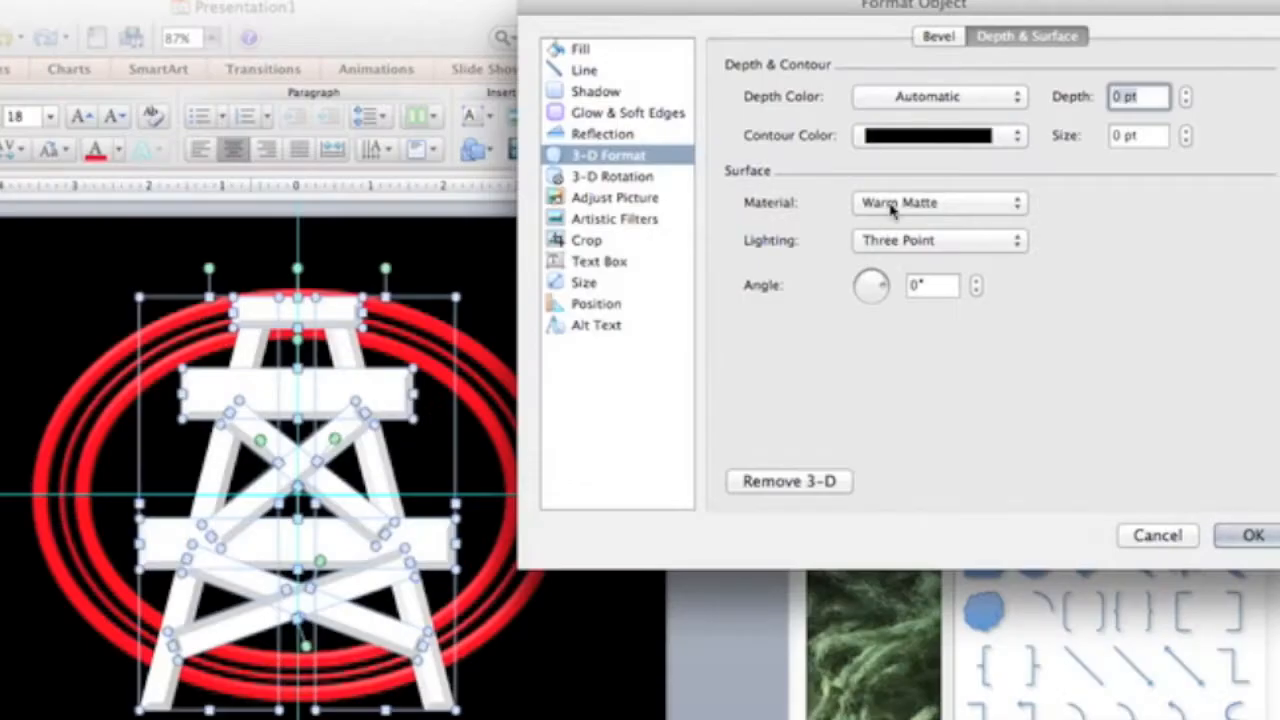
# Try the Metal, Dark Edge, Plastic, Soft Edge and Flat surface materials on the selected derrick shapes
pyautogui.click(698, 308)
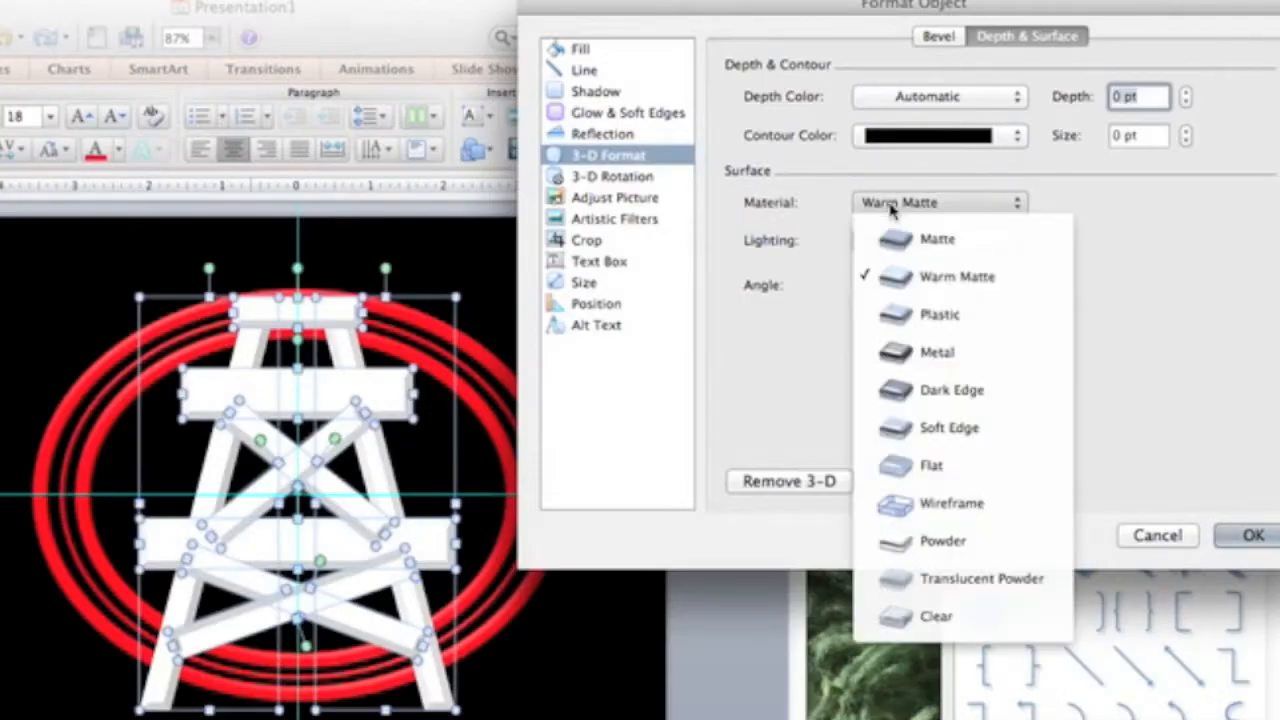
pyautogui.click(1014, 352)
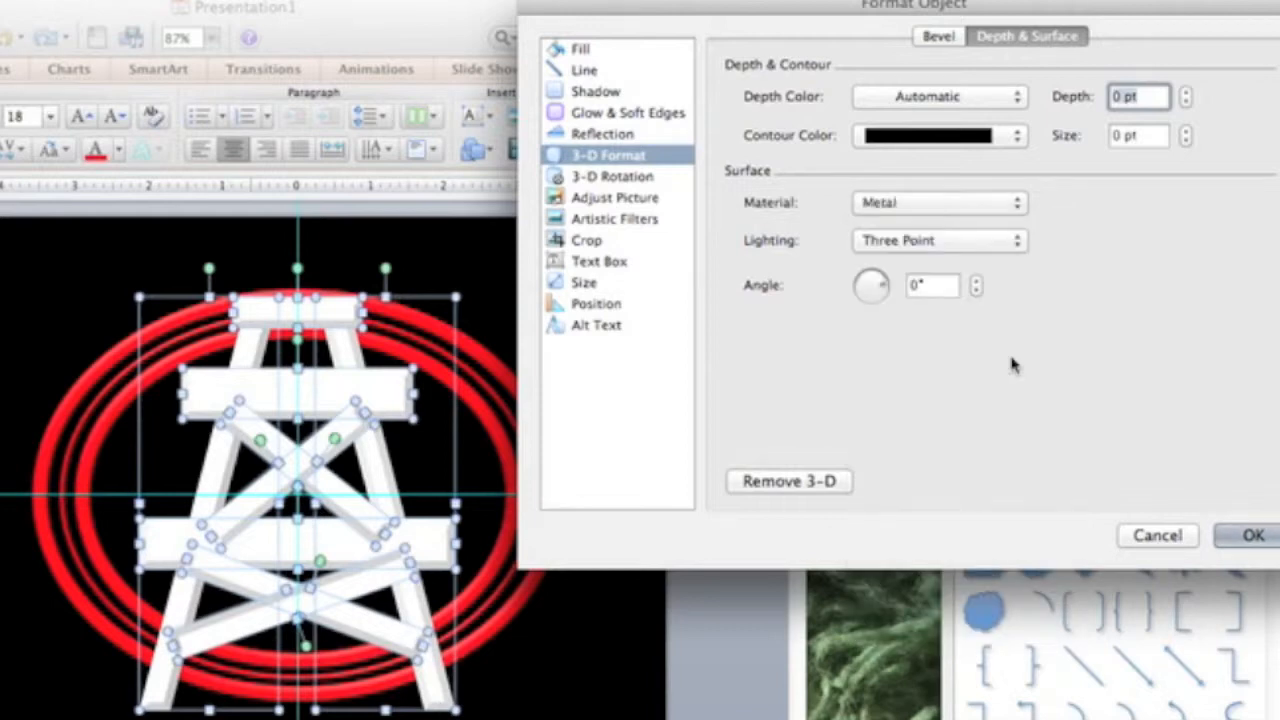
pyautogui.click(904, 203)
pyautogui.click(955, 389)
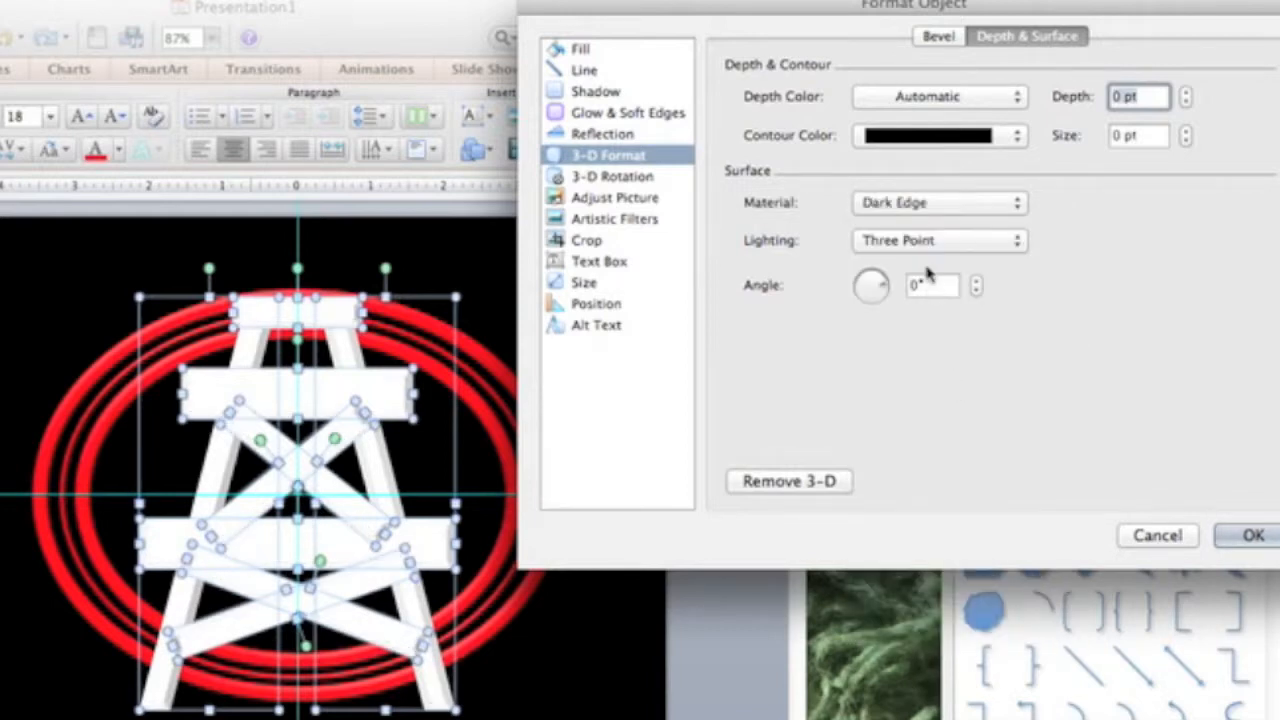
pyautogui.click(908, 203)
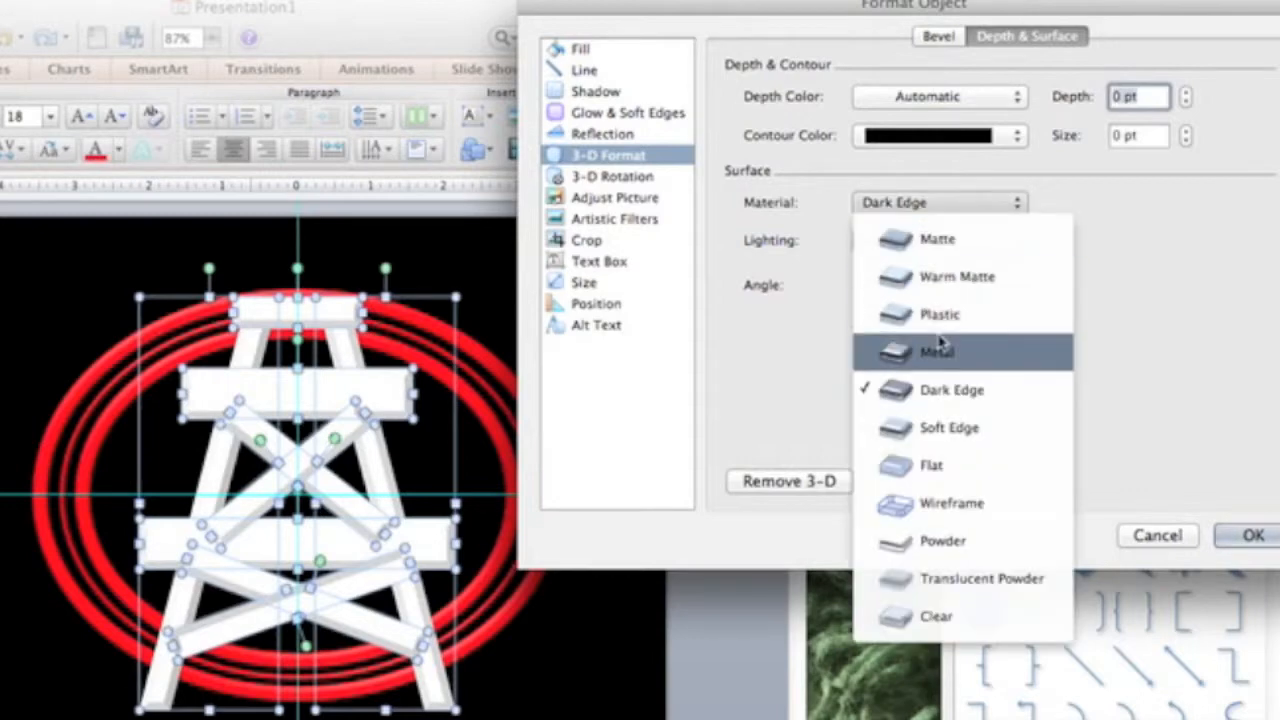
pyautogui.click(930, 318)
pyautogui.click(936, 198)
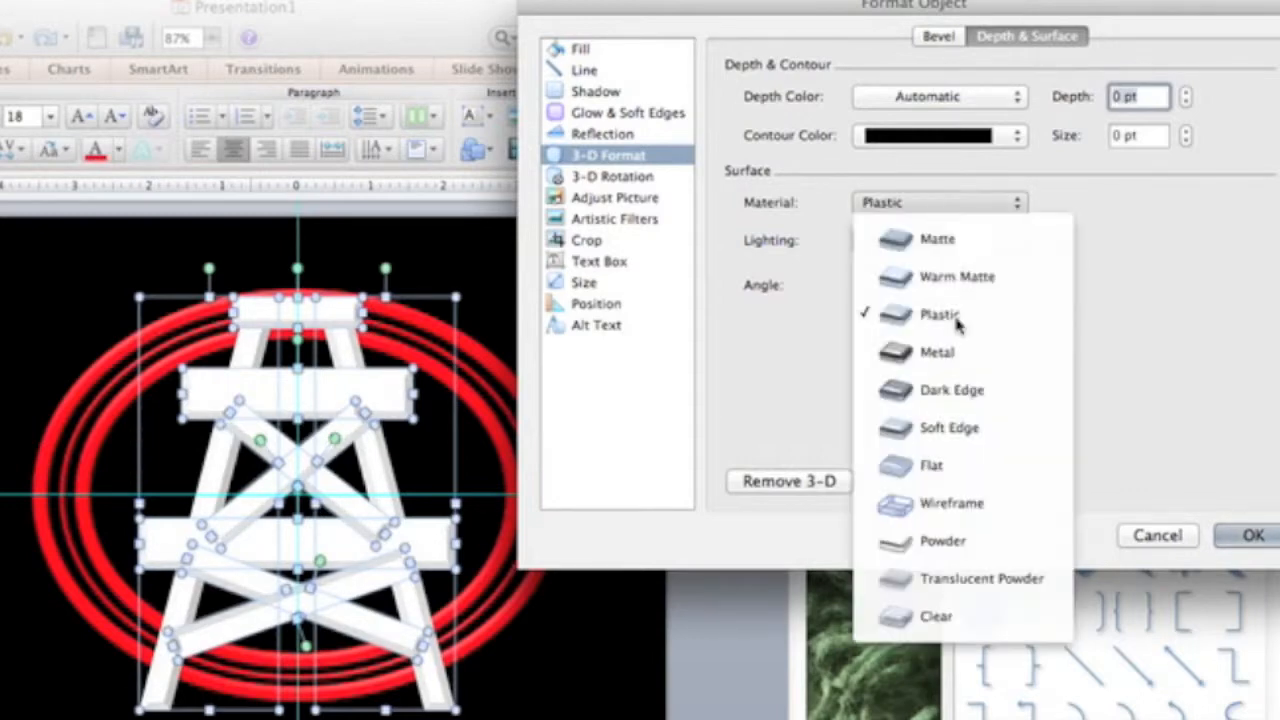
pyautogui.click(957, 396)
pyautogui.click(930, 205)
pyautogui.click(950, 424)
pyautogui.click(933, 205)
pyautogui.click(971, 465)
# Set the derrick shapes' surface material to Powder, apply the formatting and deselect the shapes
pyautogui.click(930, 203)
pyautogui.click(930, 537)
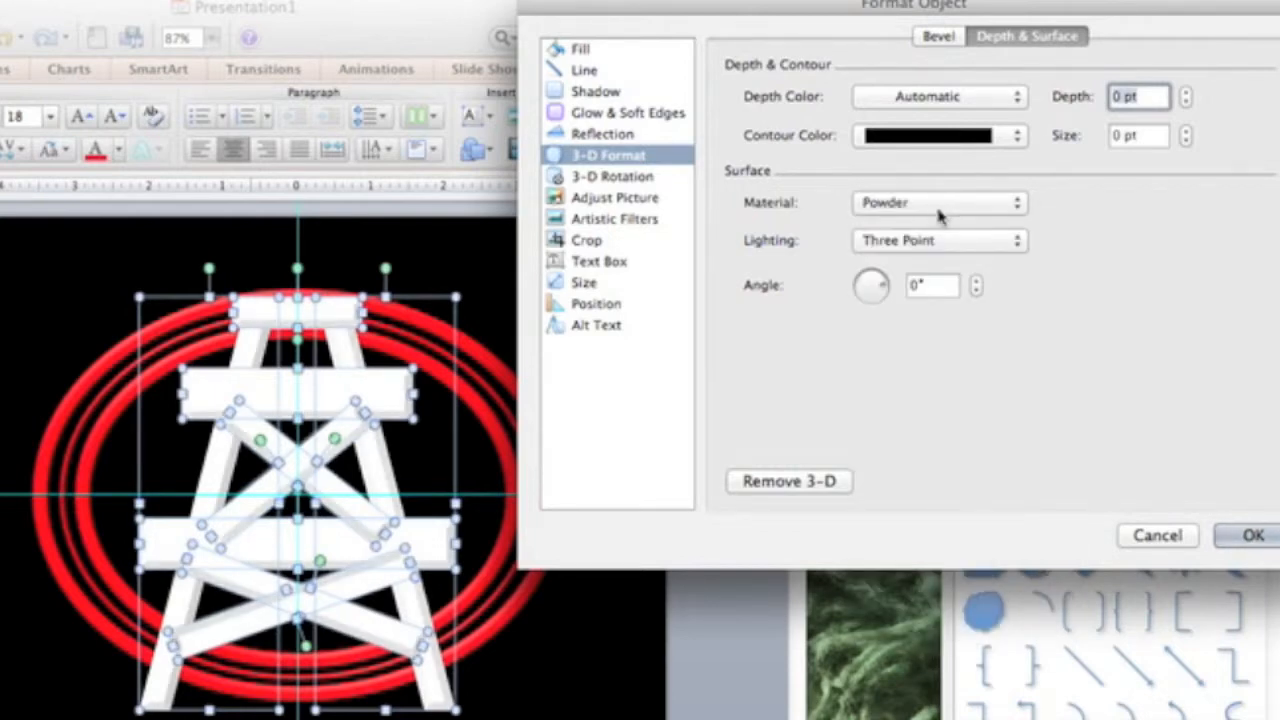
pyautogui.click(1253, 535)
pyautogui.click(737, 285)
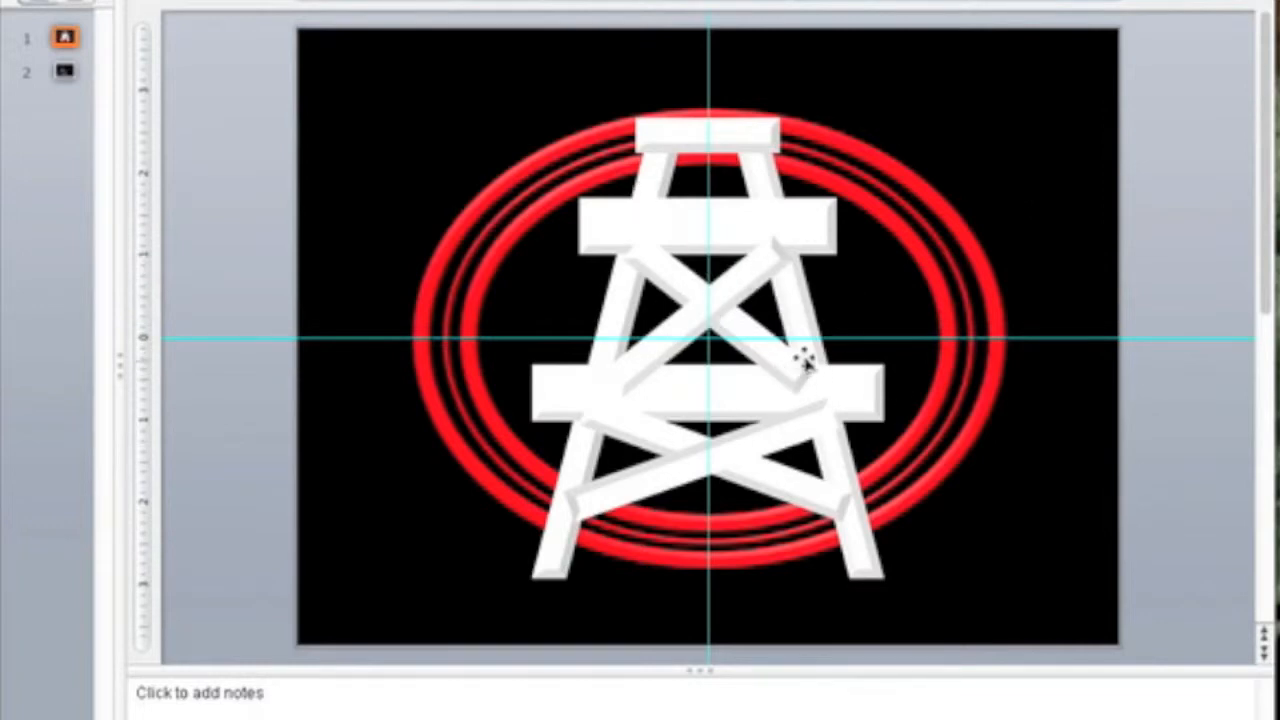
# Send the upper diagonal brace that rises to the right one level backward
pyautogui.click(727, 286)
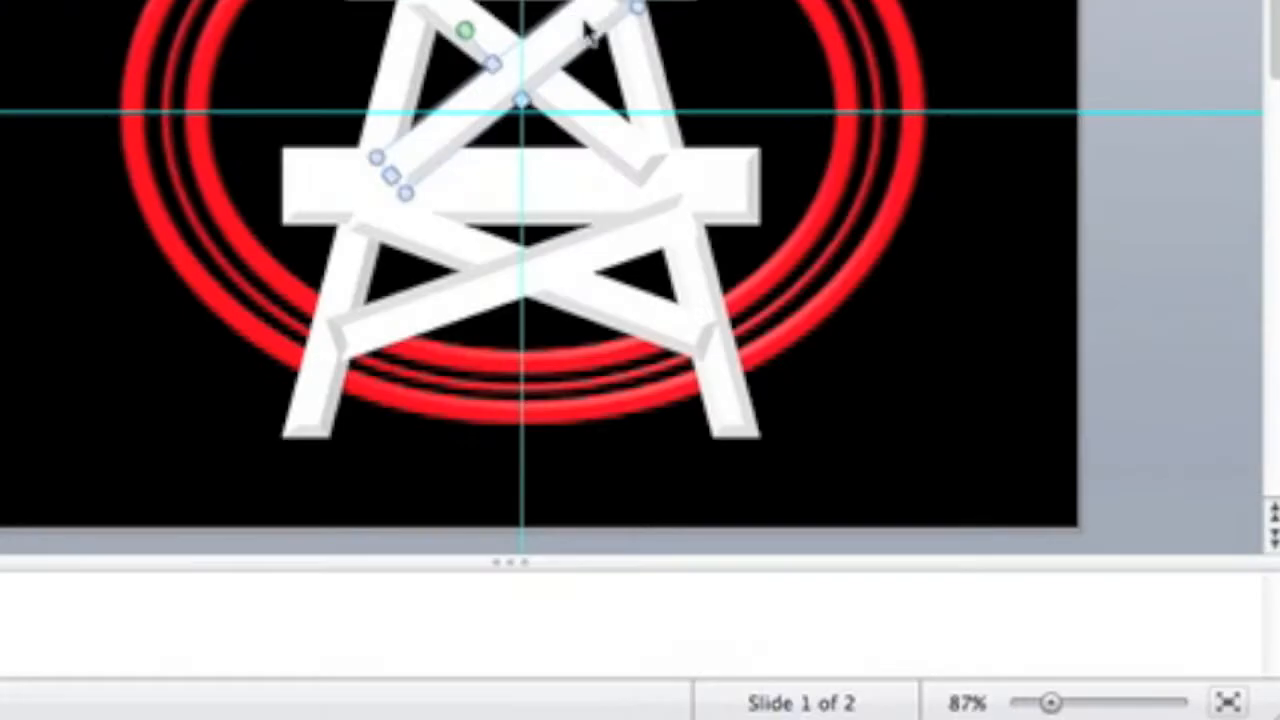
pyautogui.rightClick(756, 274)
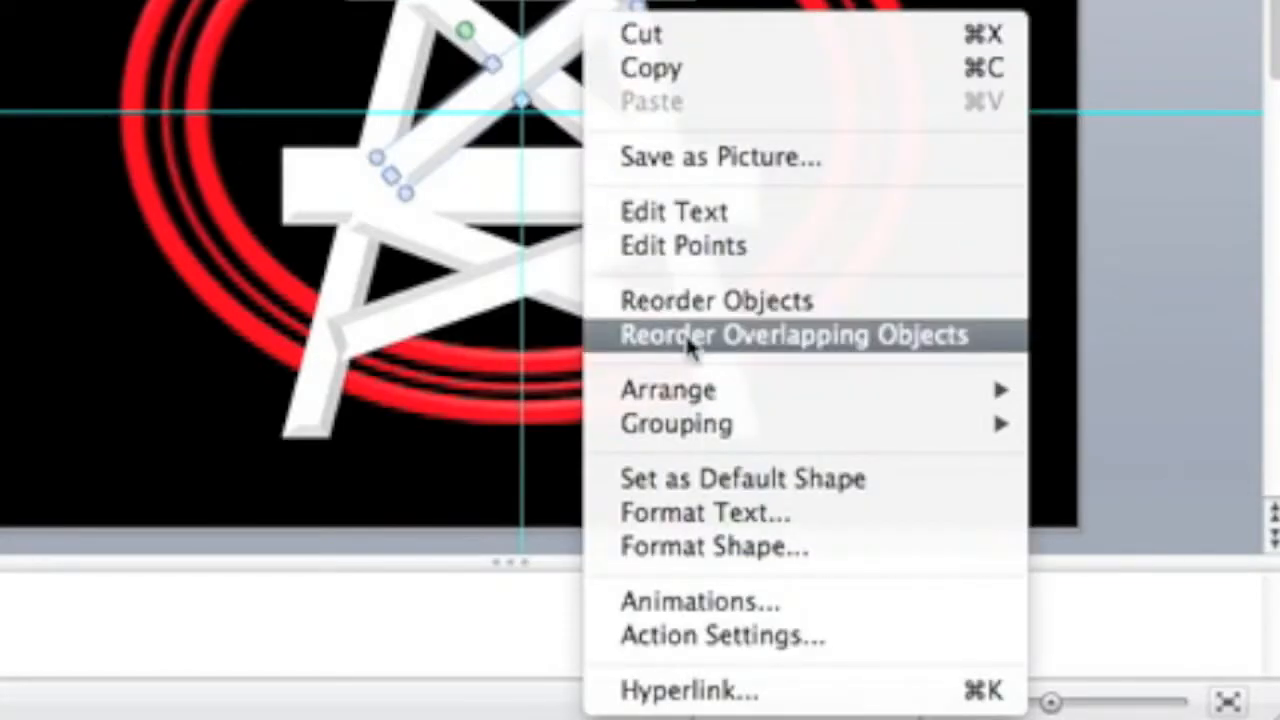
pyautogui.moveTo(791, 398)
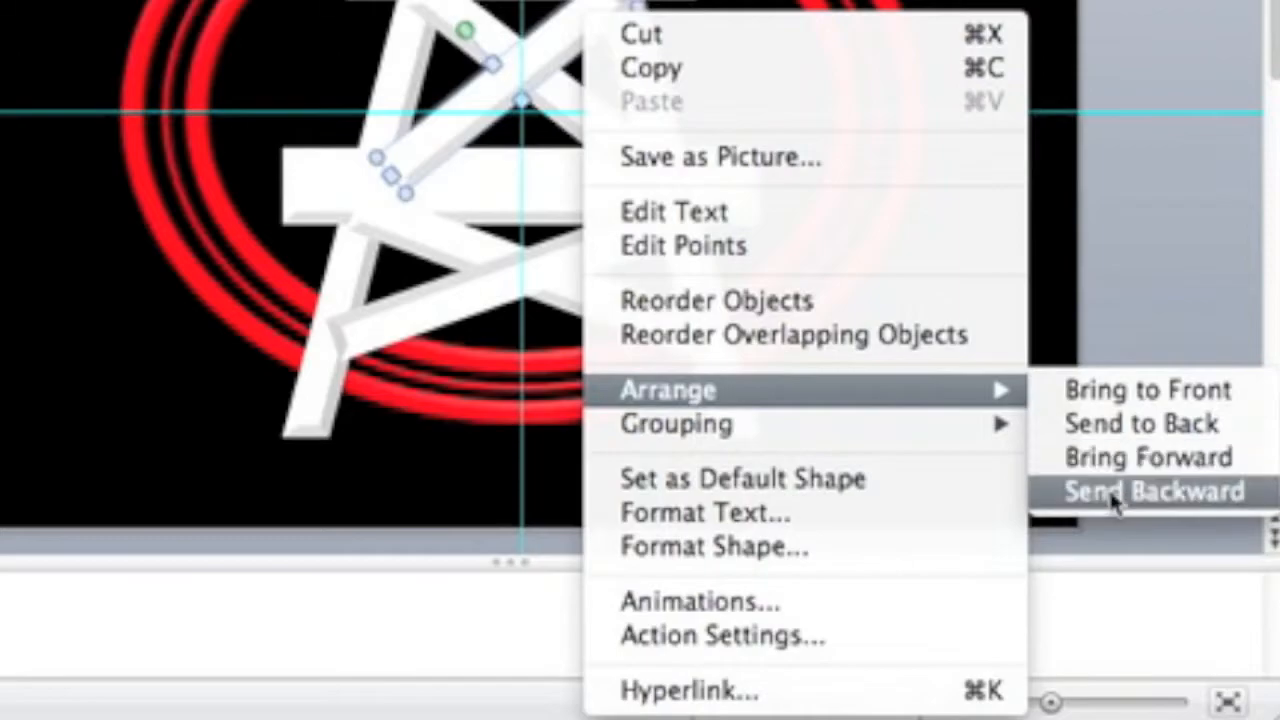
pyautogui.click(1110, 490)
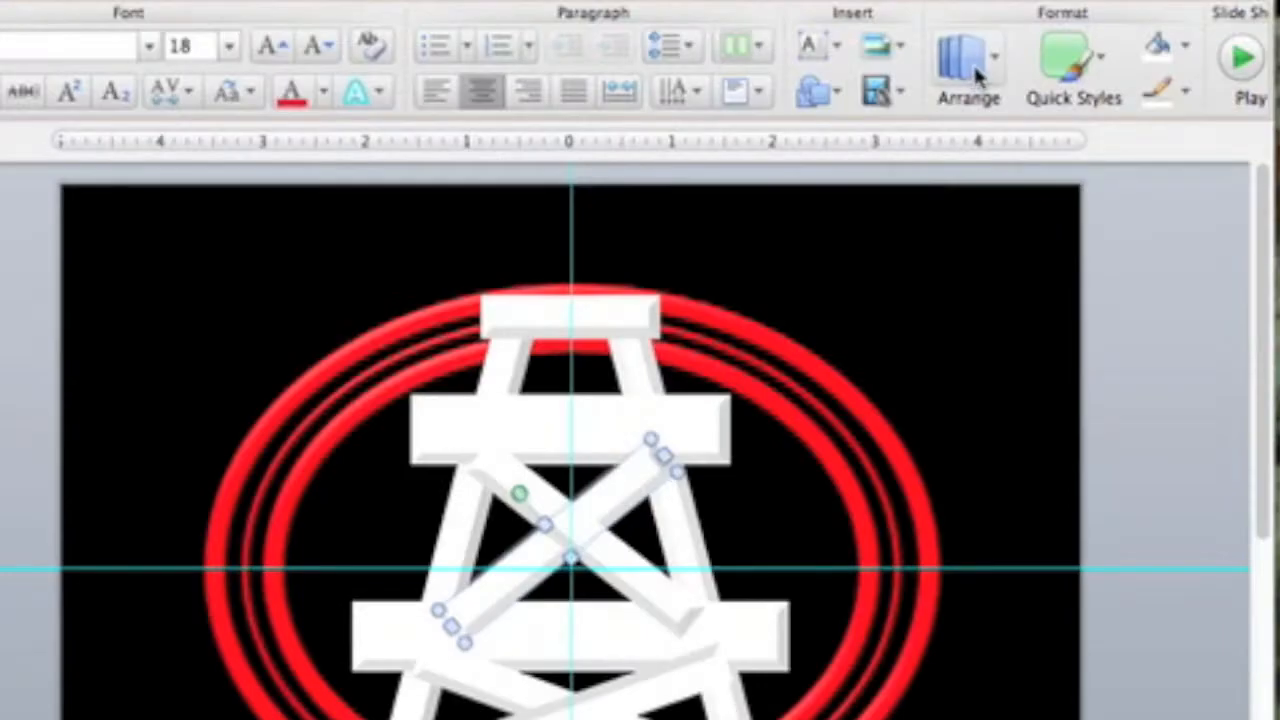
# Send the same upper diagonal brace backward five more levels in the stacking order
pyautogui.click(975, 68)
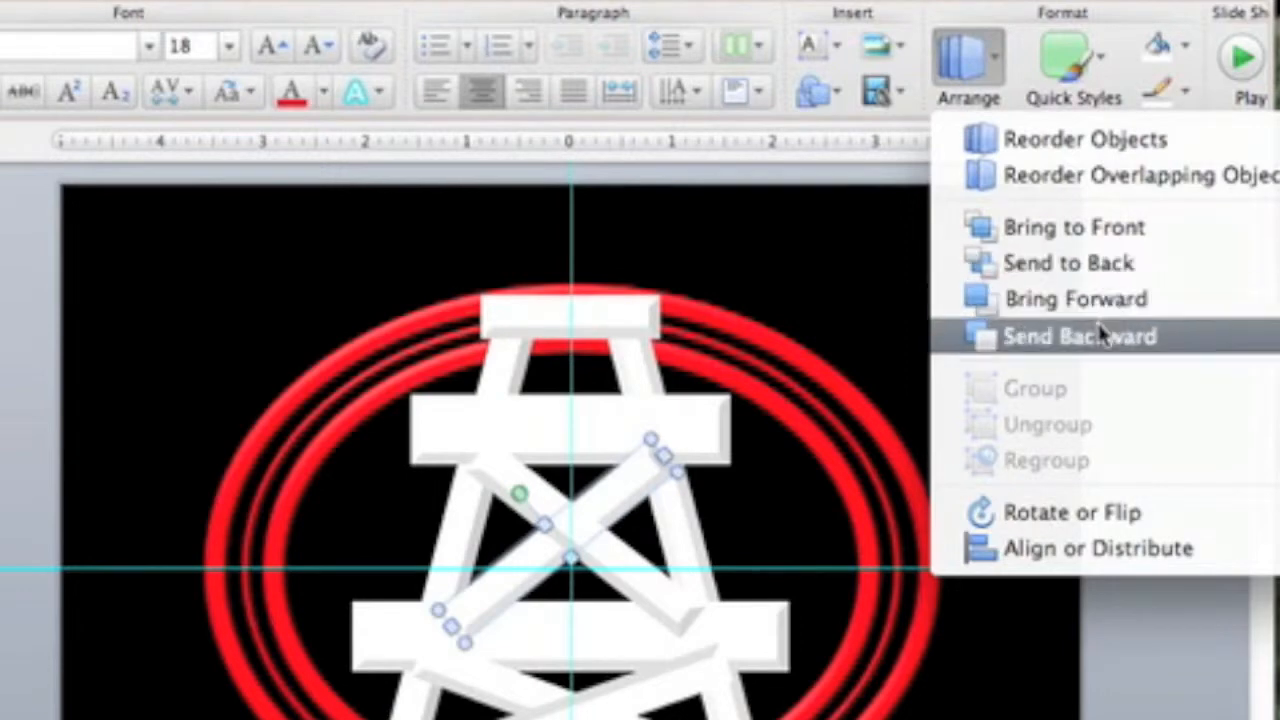
pyautogui.click(1100, 335)
pyautogui.click(975, 65)
pyautogui.click(1084, 332)
pyautogui.click(968, 62)
pyautogui.click(1084, 332)
pyautogui.click(995, 96)
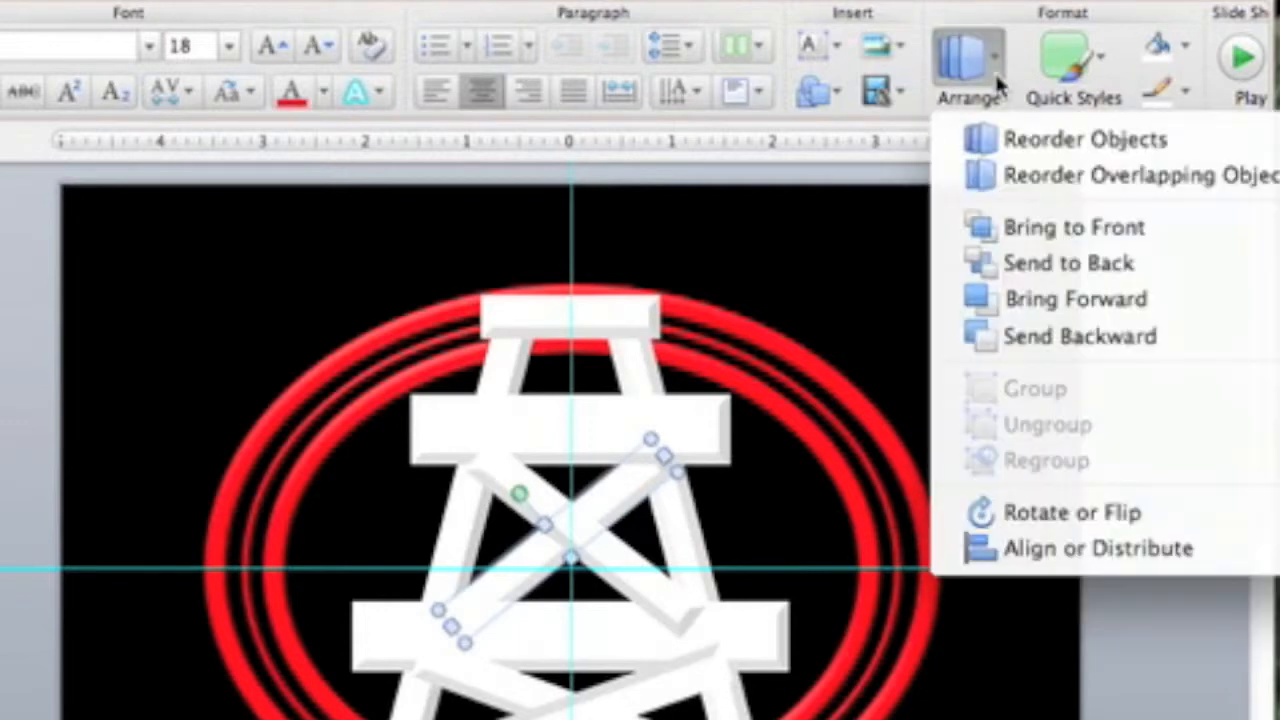
pyautogui.click(1090, 340)
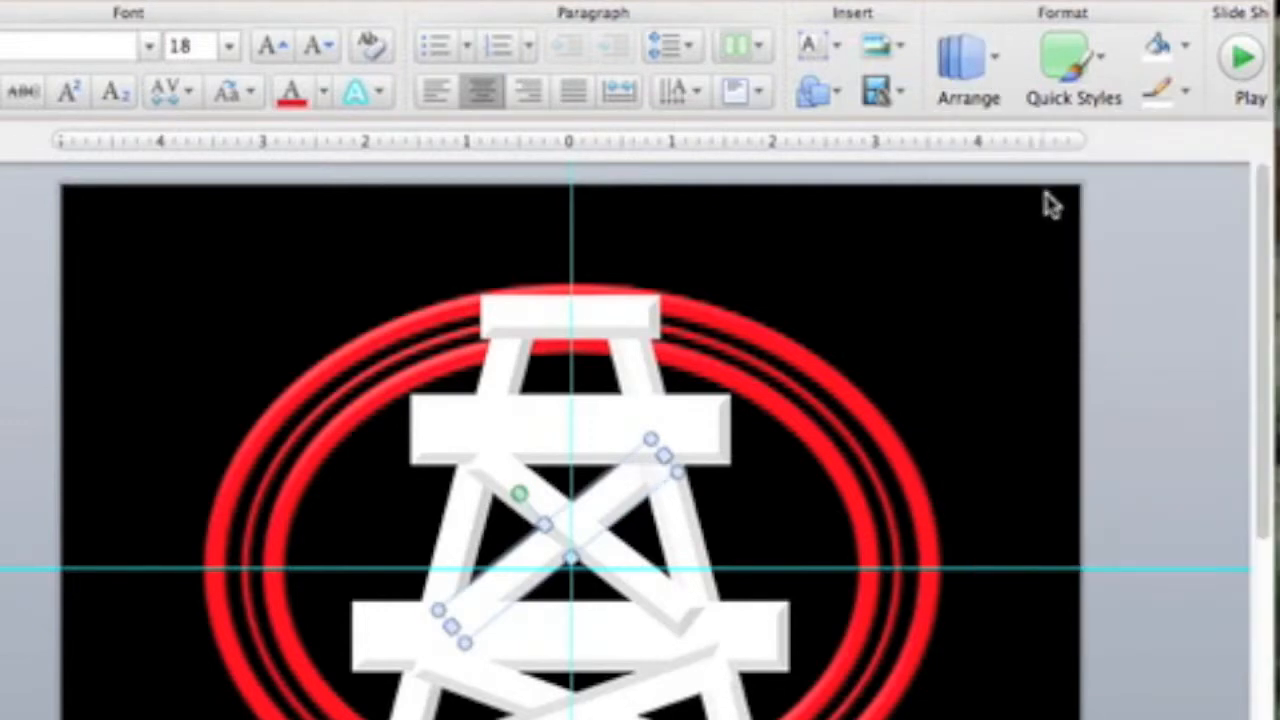
pyautogui.click(966, 62)
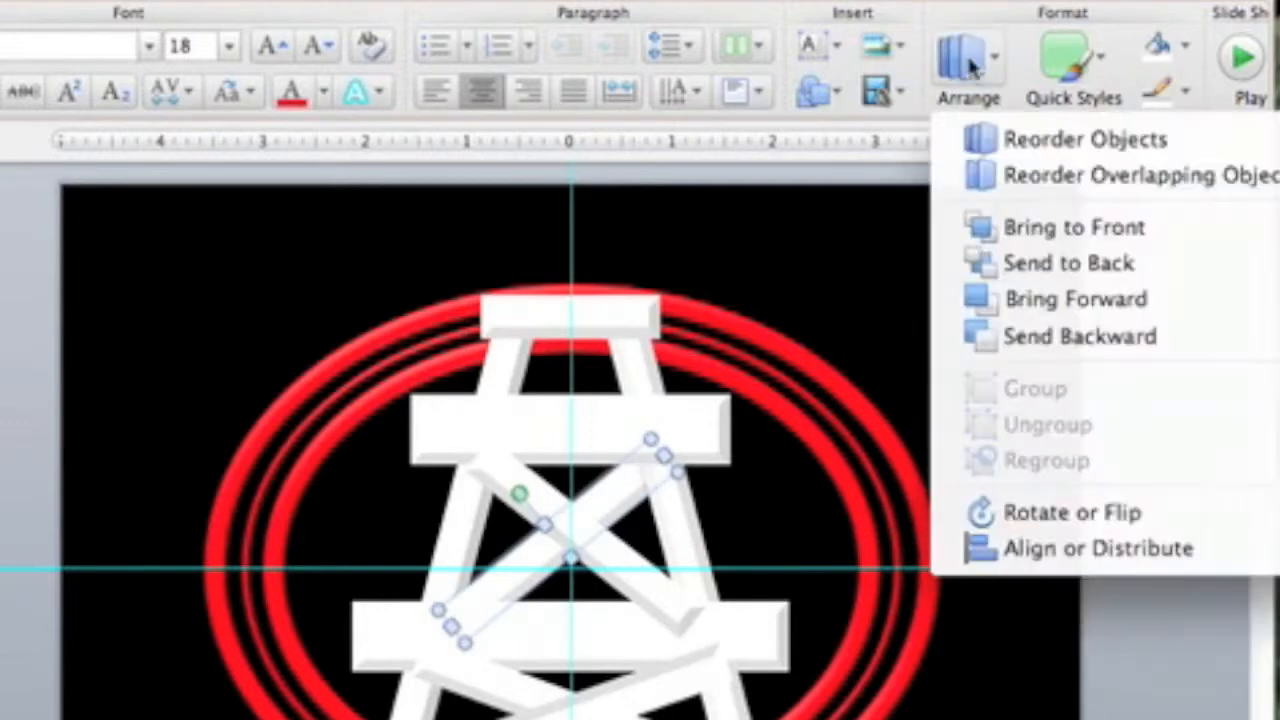
pyautogui.click(1058, 338)
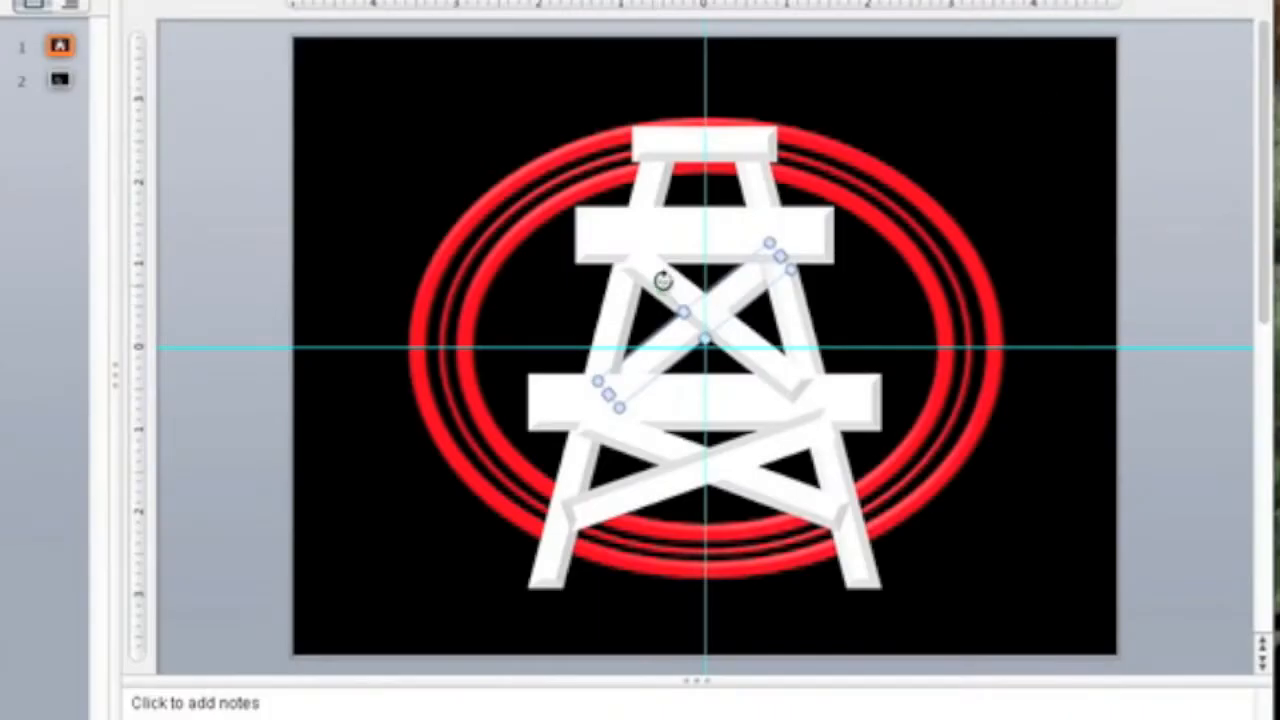
# Send the upper diagonal brace that descends to the right backward until it sits behind the legs and lower crossbeam, and deselect it
pyautogui.click(763, 354)
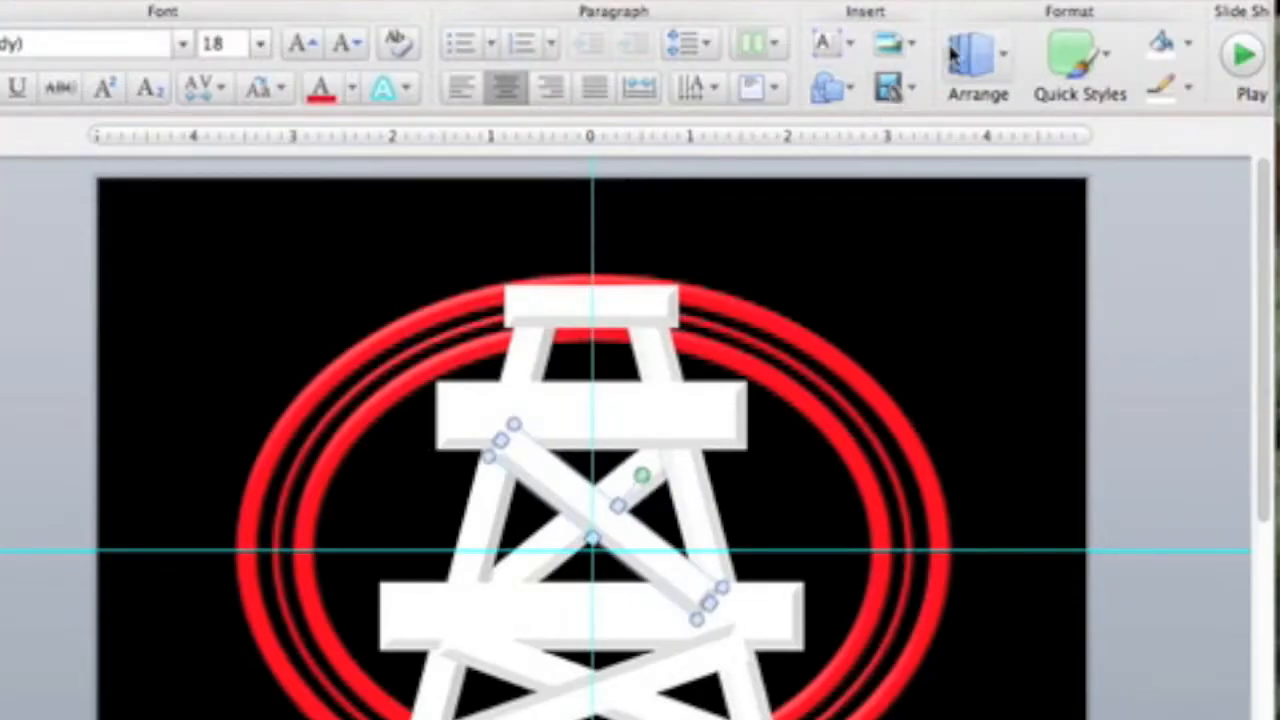
pyautogui.click(966, 55)
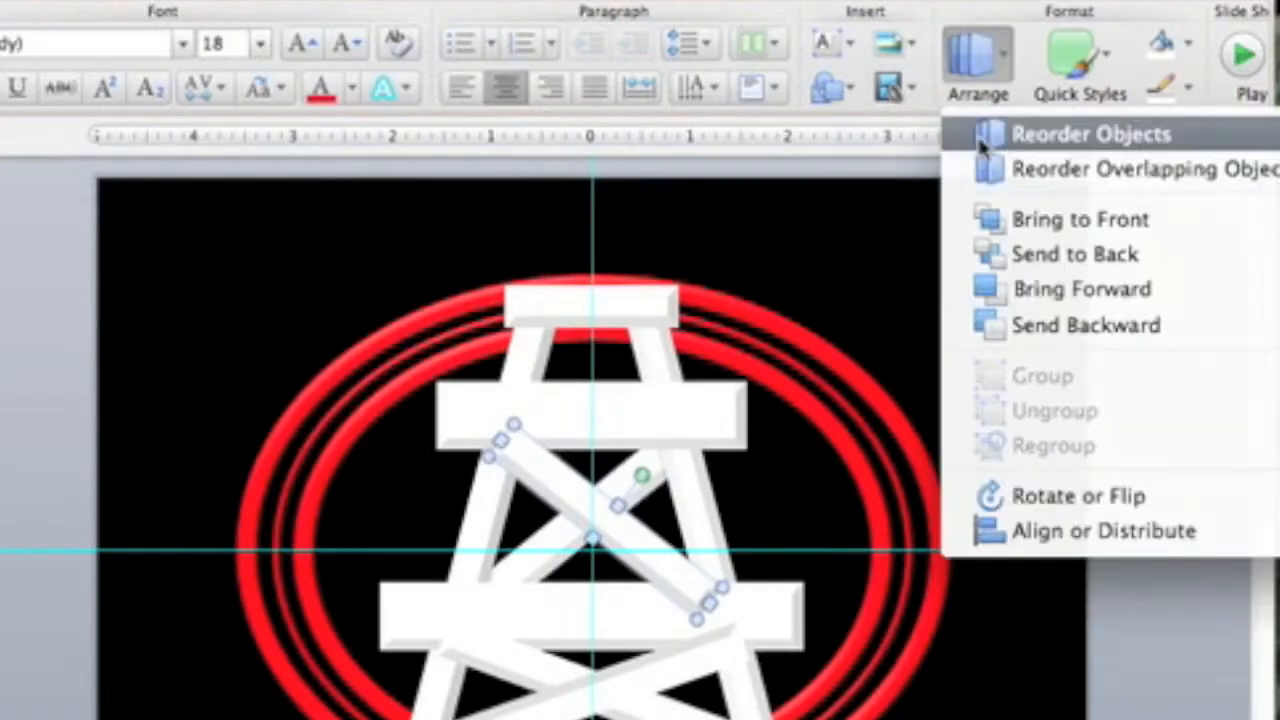
pyautogui.click(1006, 326)
pyautogui.click(963, 55)
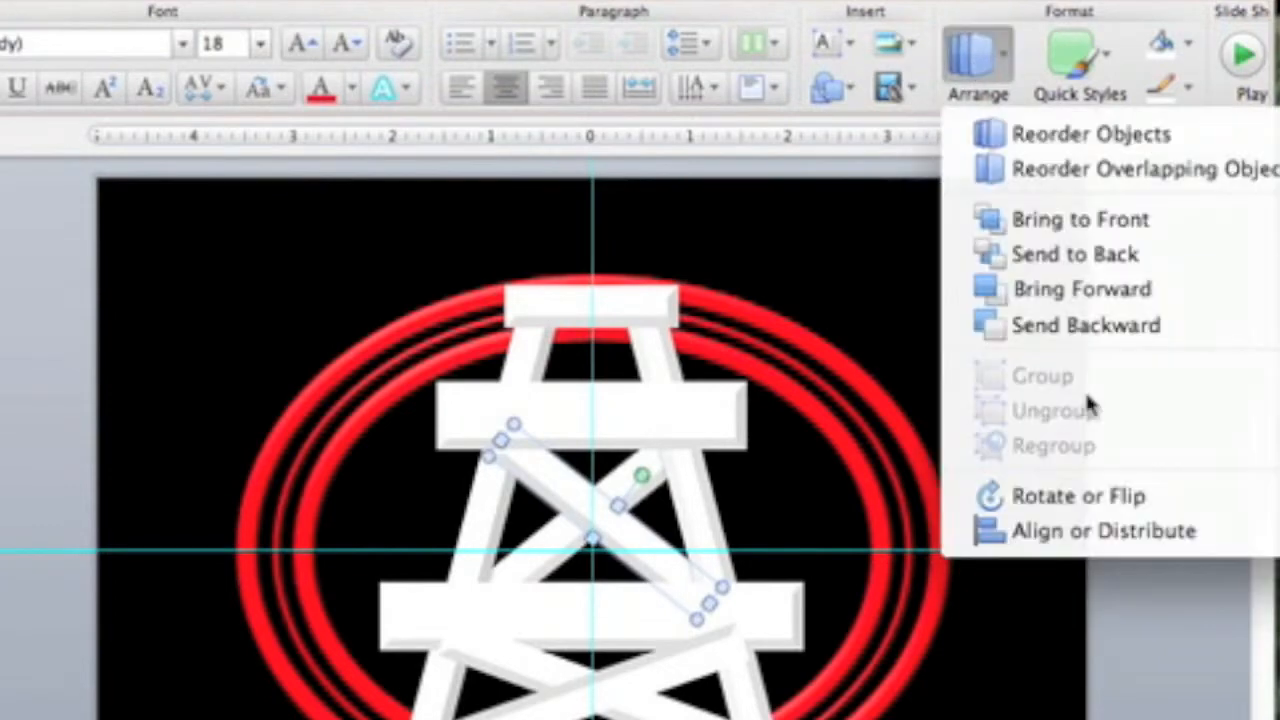
pyautogui.click(1090, 332)
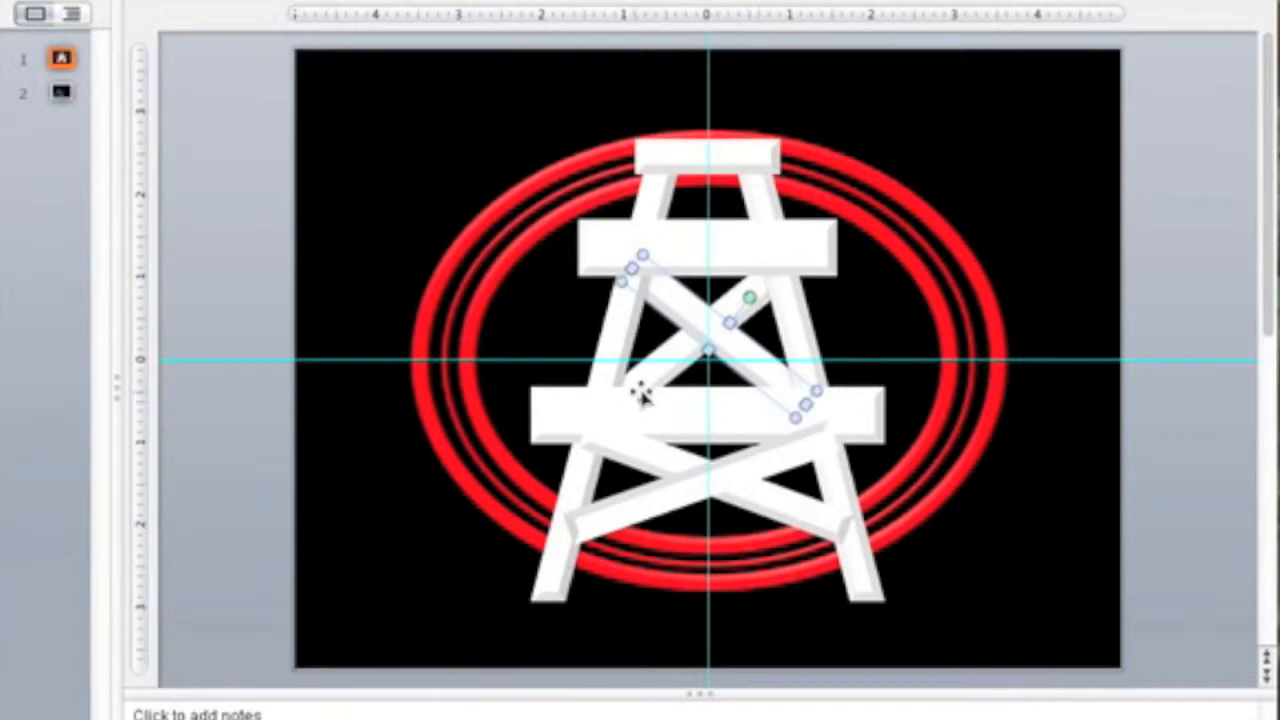
pyautogui.click(1046, 522)
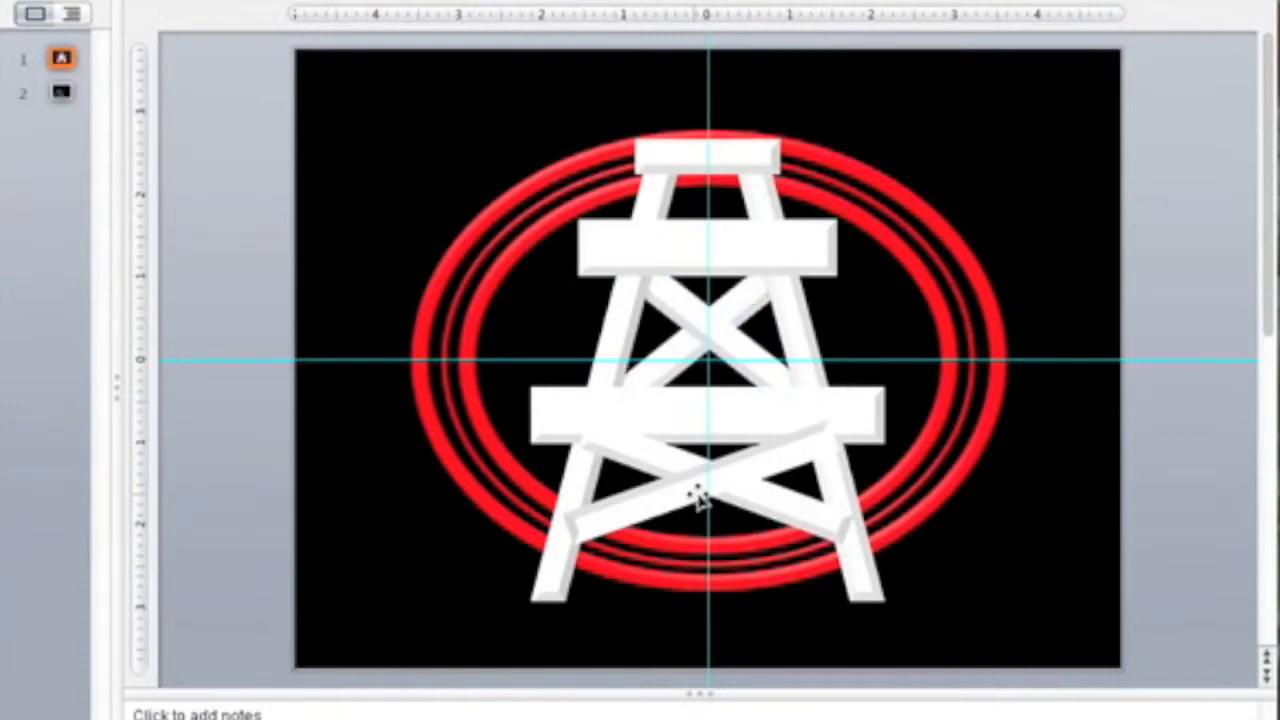
# Send the lower diagonal brace that rises to the right backward until it sits behind the derrick legs
pyautogui.click(640, 494)
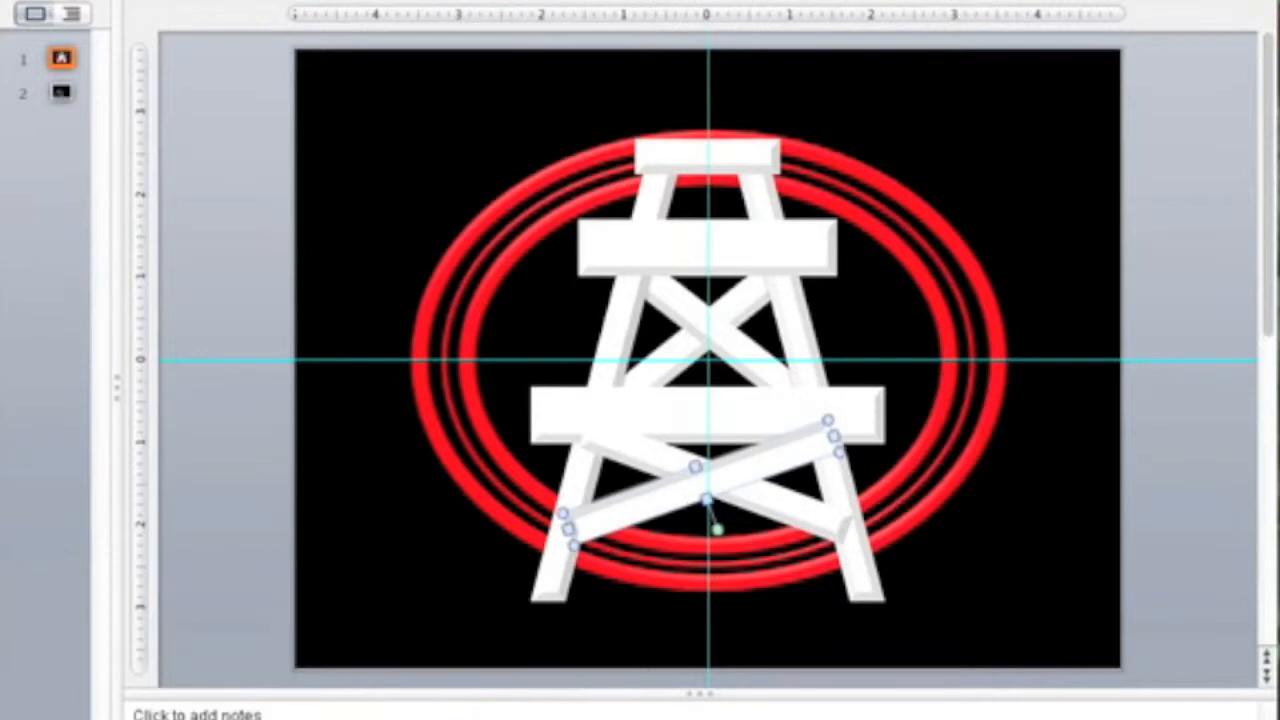
pyautogui.click(1030, 5)
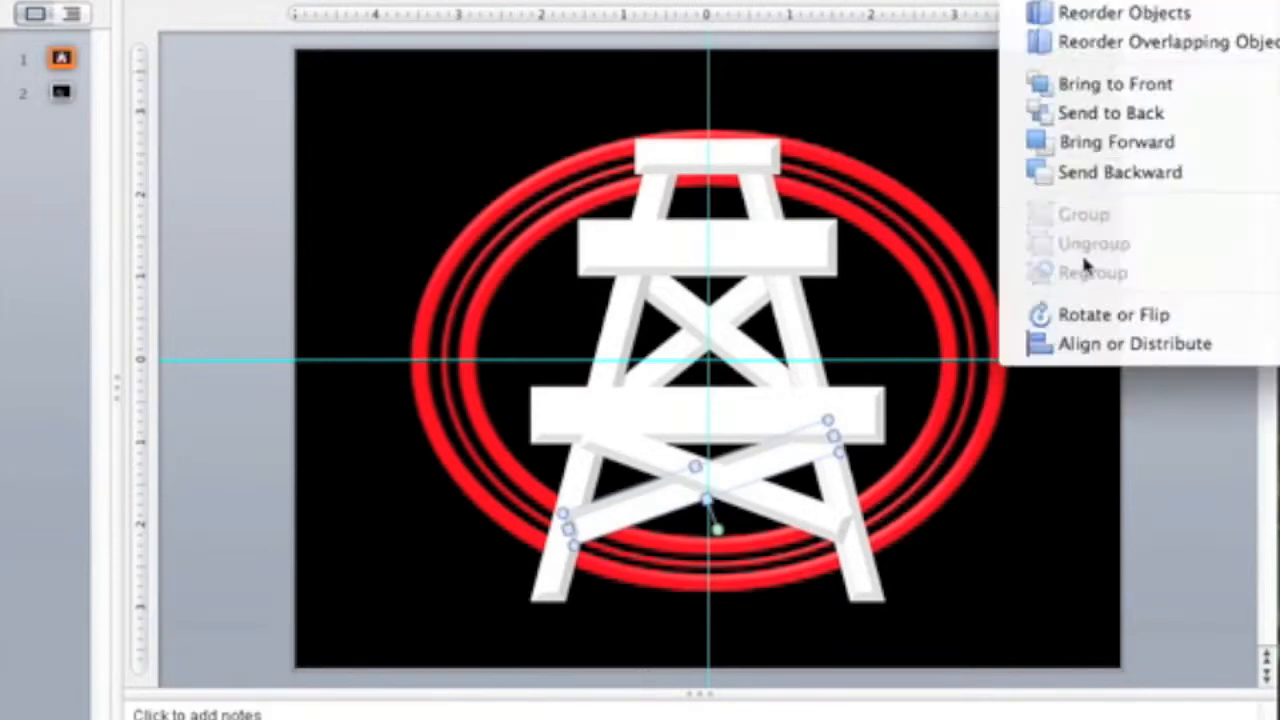
pyautogui.click(948, 374)
# Send the lower brace that descends to the right backward behind the legs, keeping its original position, and deselect it
pyautogui.moveTo(690, 474); pyautogui.dragTo(963, 37)
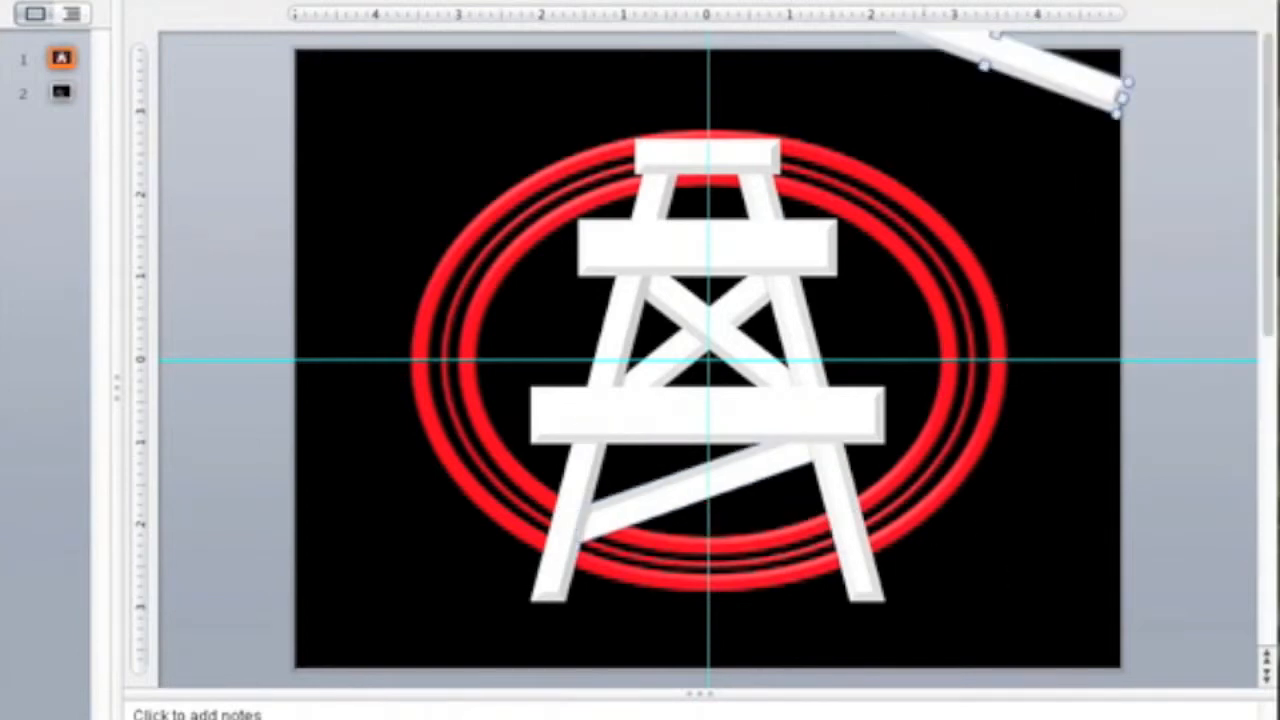
pyautogui.press('super+z')
pyautogui.click(1030, 5)
pyautogui.click(1081, 169)
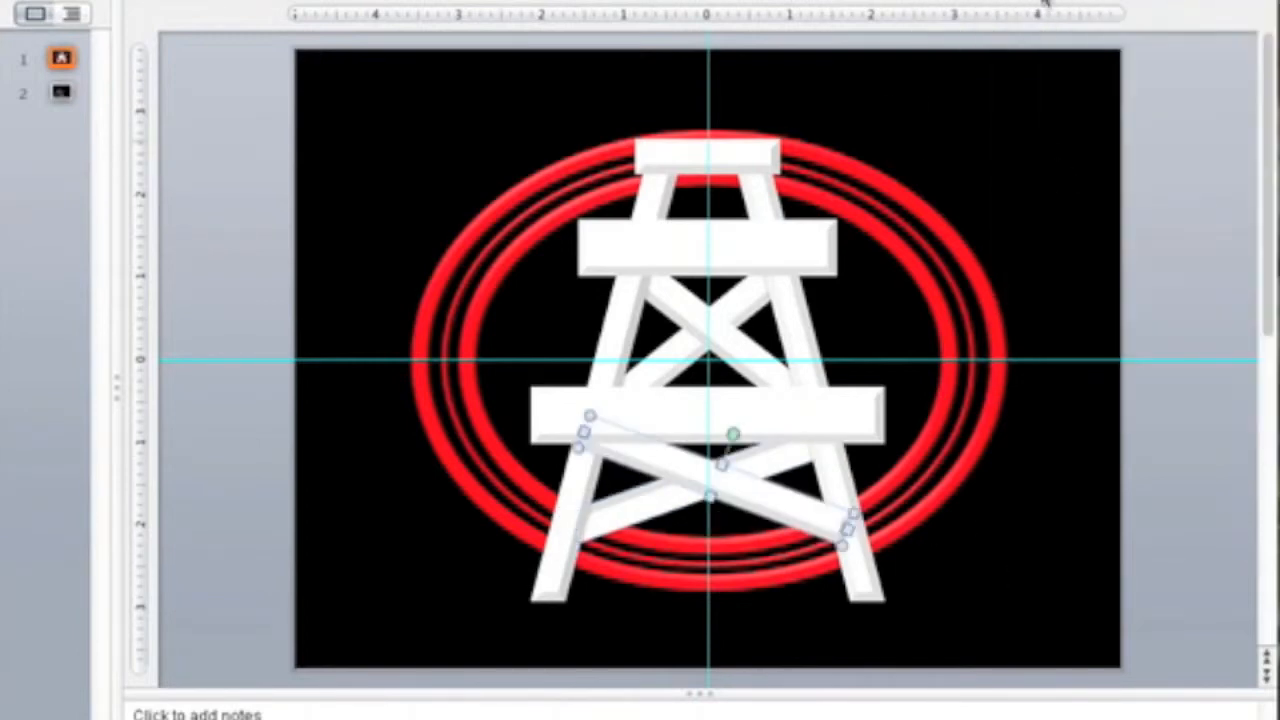
pyautogui.click(1081, 172)
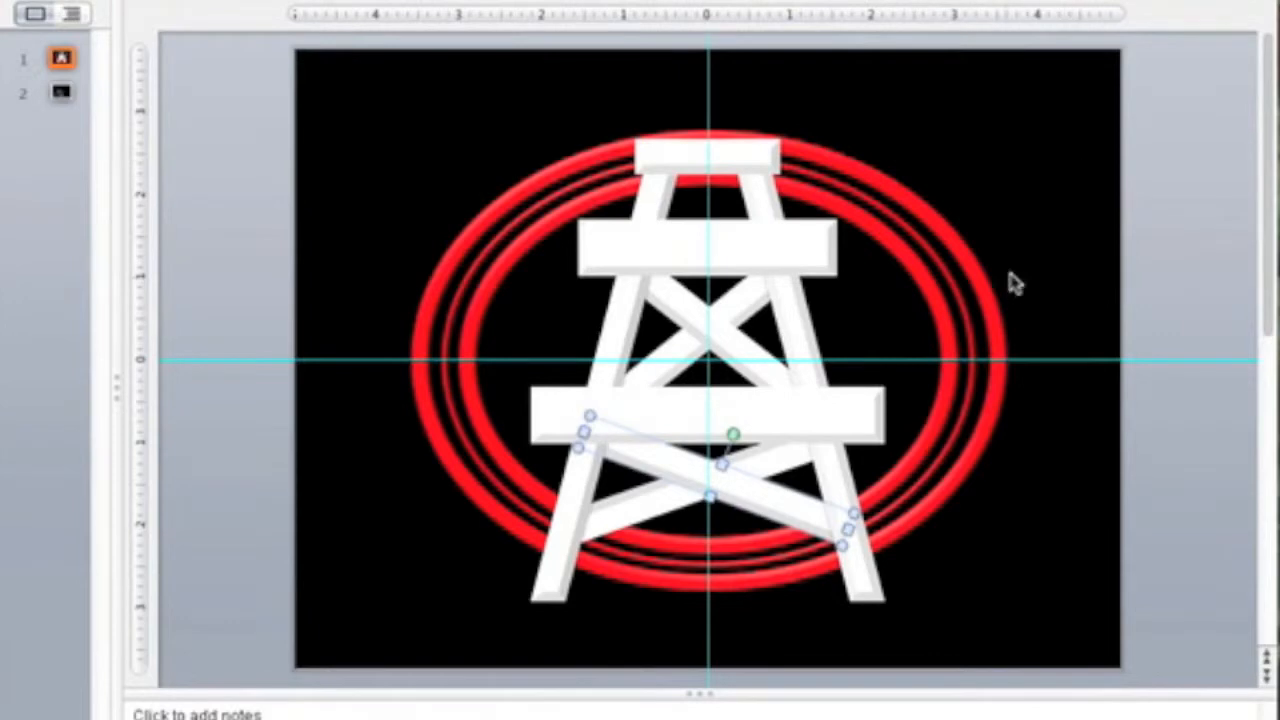
pyautogui.click(1036, 250)
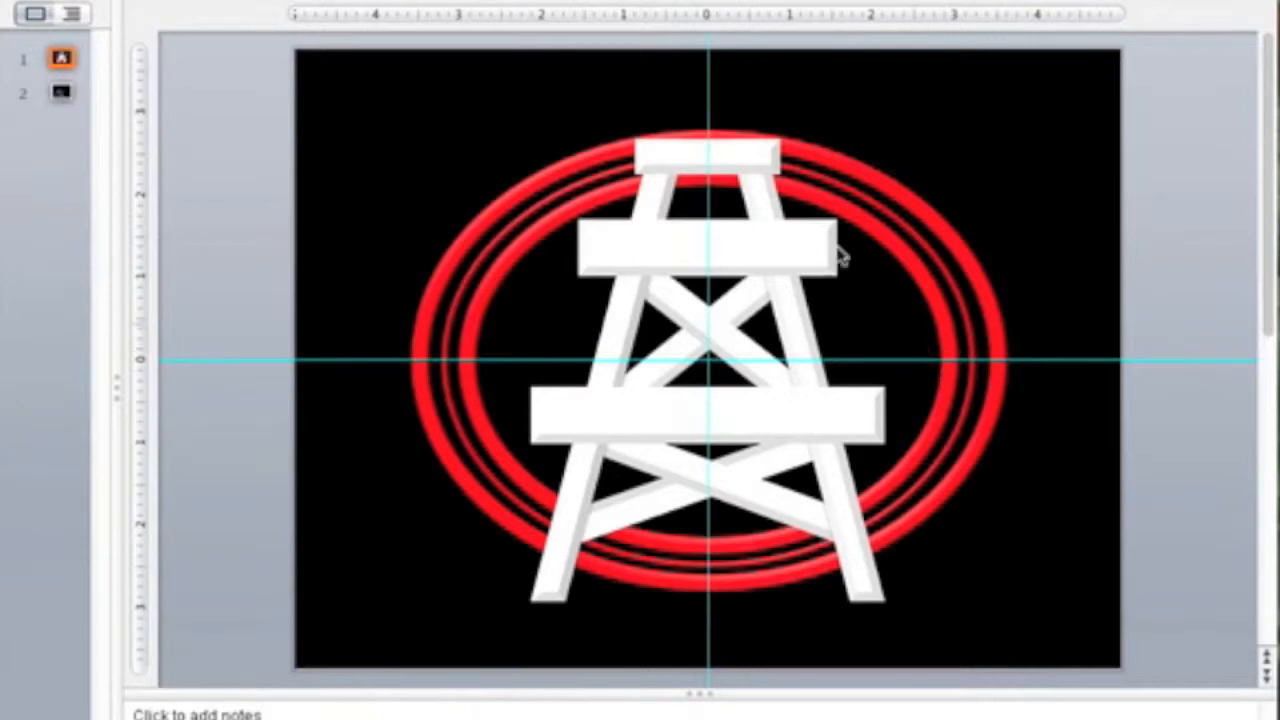
# Select all the derrick's legs, crossbeams and diagonal braces together and nudge them up six steps within the red ovals
pyautogui.click(750, 159)
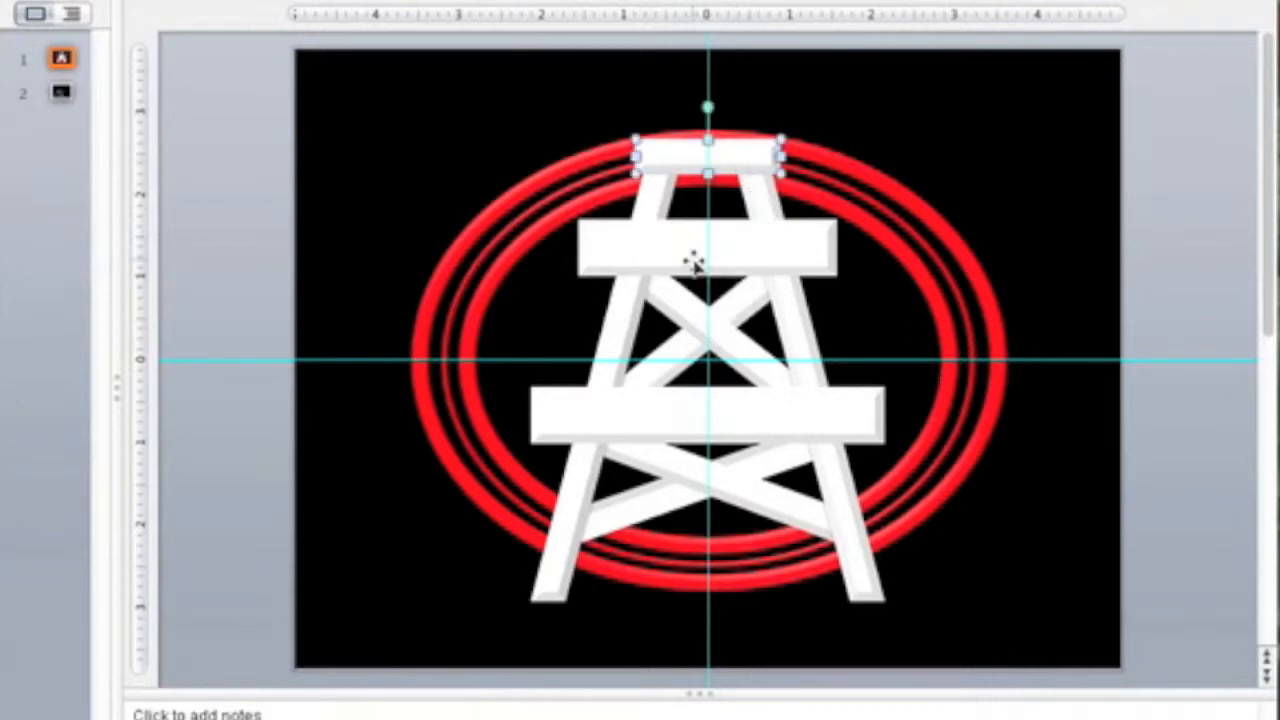
pyautogui.keyDown('shift'); pyautogui.click(651, 186); pyautogui.keyUp('shift')
pyautogui.keyDown('shift'); pyautogui.click(654, 270); pyautogui.keyUp('shift')
pyautogui.keyDown('shift'); pyautogui.click(740, 320); pyautogui.keyUp('shift')
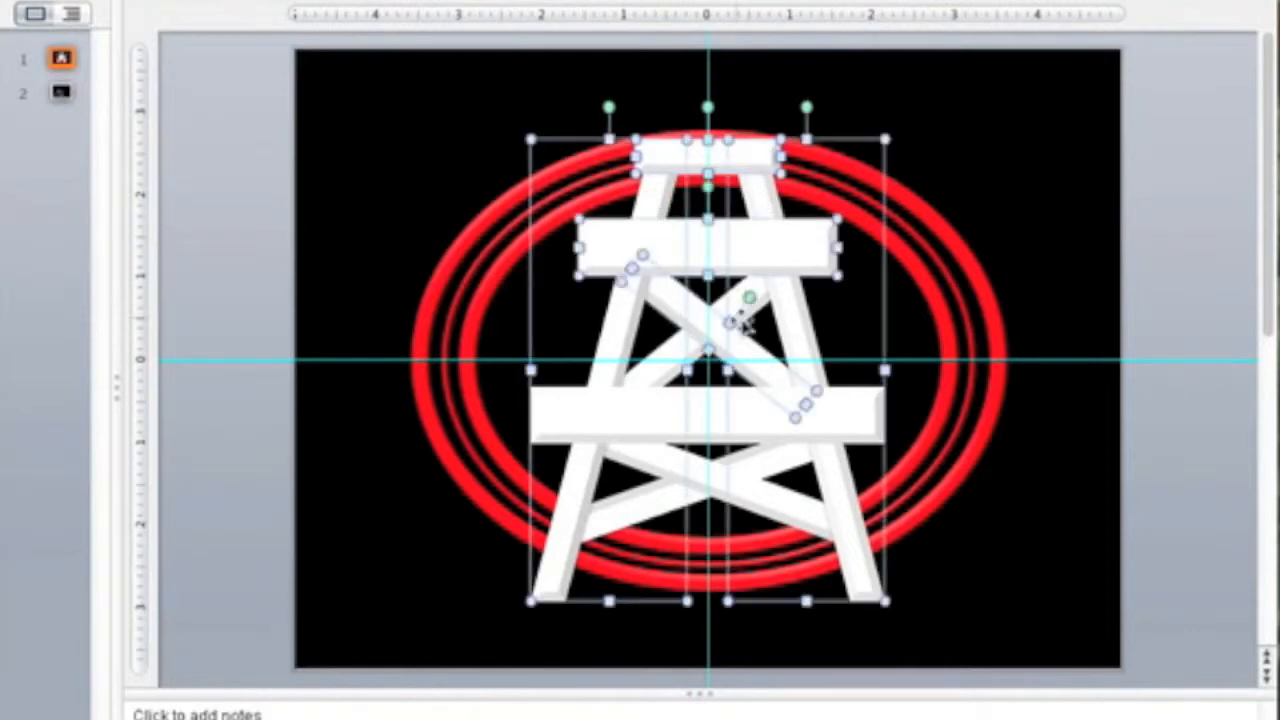
pyautogui.keyDown('shift'); pyautogui.click(660, 374); pyautogui.keyUp('shift')
pyautogui.keyDown('shift'); pyautogui.click(666, 420); pyautogui.keyUp('shift')
pyautogui.keyDown('shift'); pyautogui.click(667, 466); pyautogui.keyUp('shift')
pyautogui.keyDown('shift'); pyautogui.click(692, 491); pyautogui.keyUp('shift')
pyautogui.press('Up')
pyautogui.press('Up')
pyautogui.press('Up')
pyautogui.press('Up')
pyautogui.press('Up')
pyautogui.press('Up')
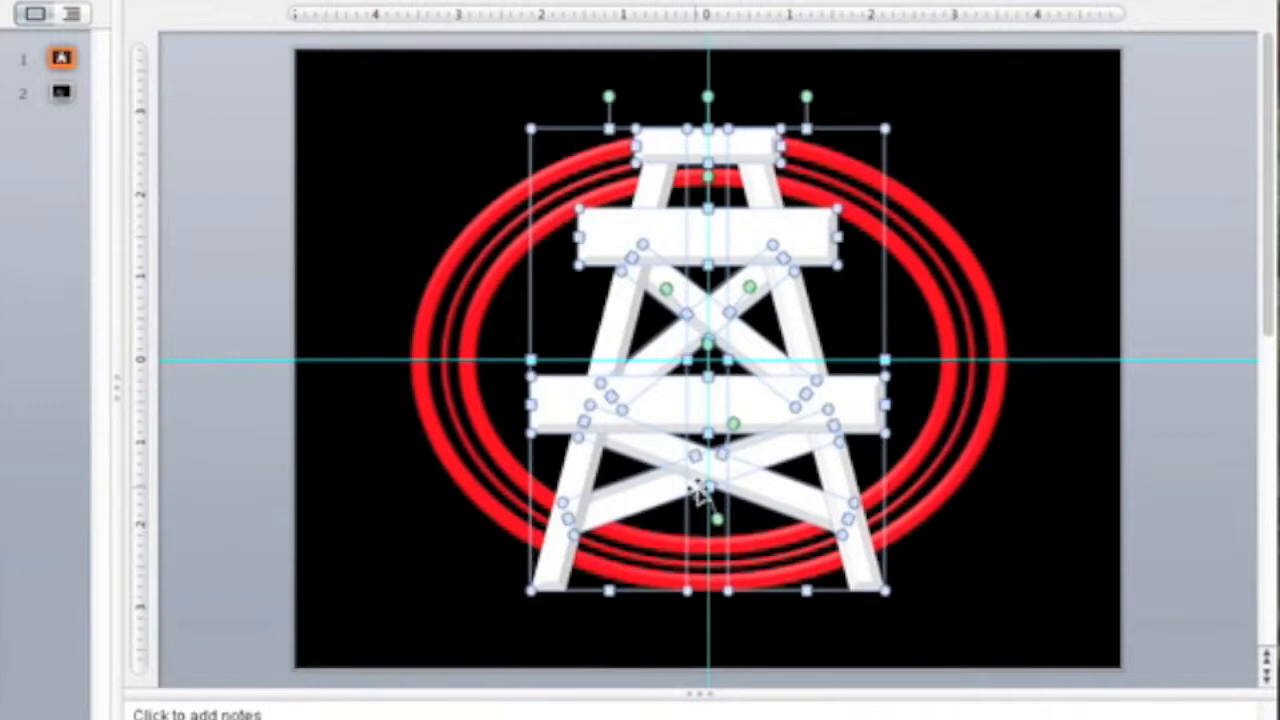
# Try nudging the selected derrick shapes one step to the right and one step down
pyautogui.press('Right')
pyautogui.press('Down')
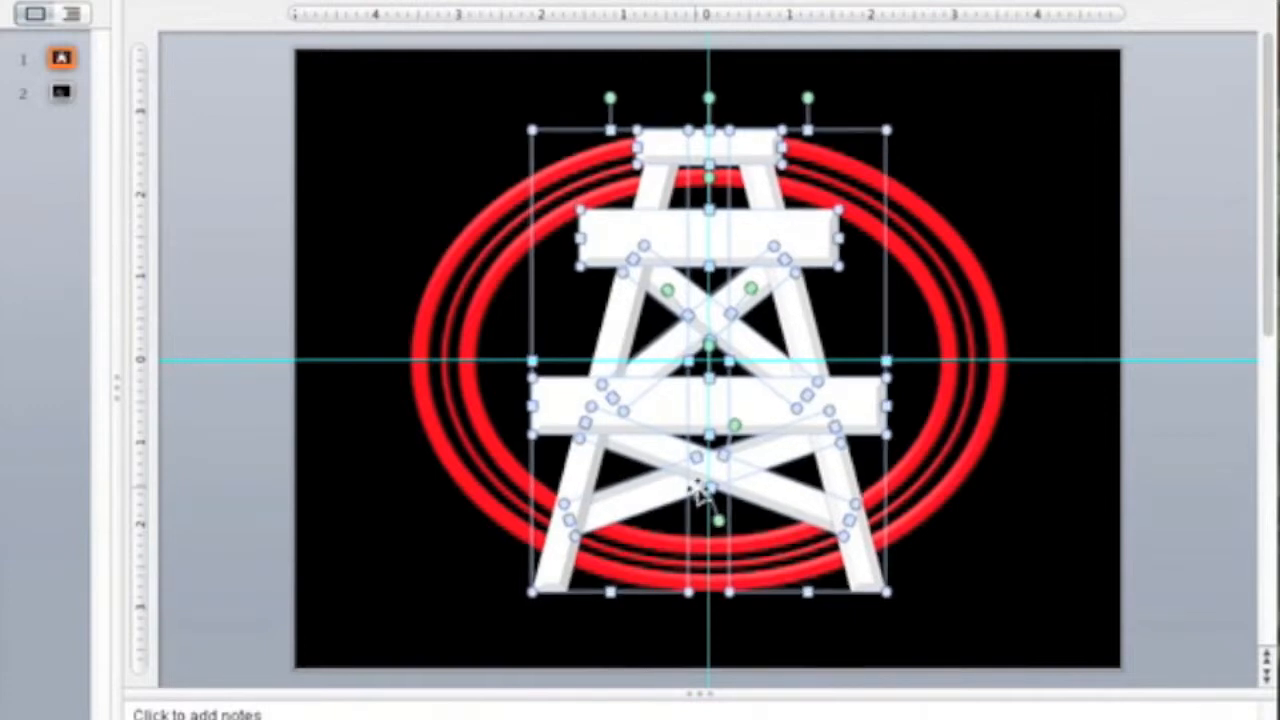
pyautogui.press('Up')
pyautogui.press('Left')
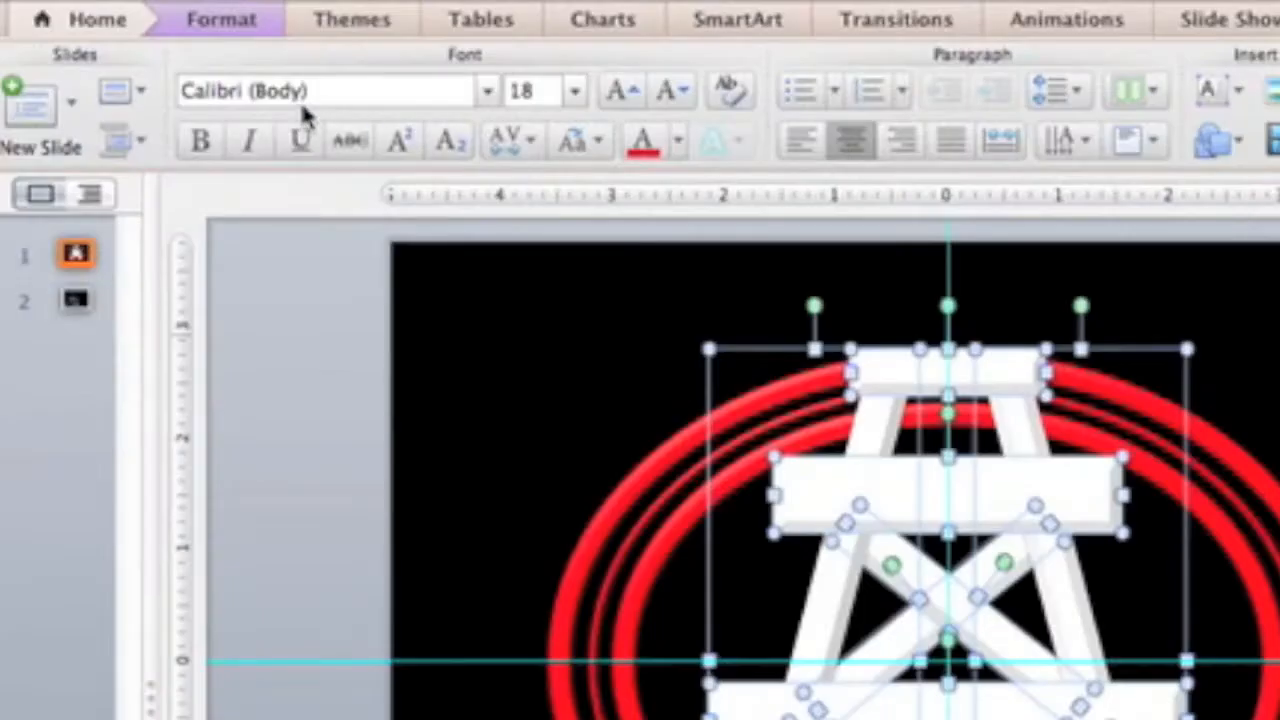
# Try several gray shades of the white theme color as the fill of the selected derrick shapes
pyautogui.click(246, 30)
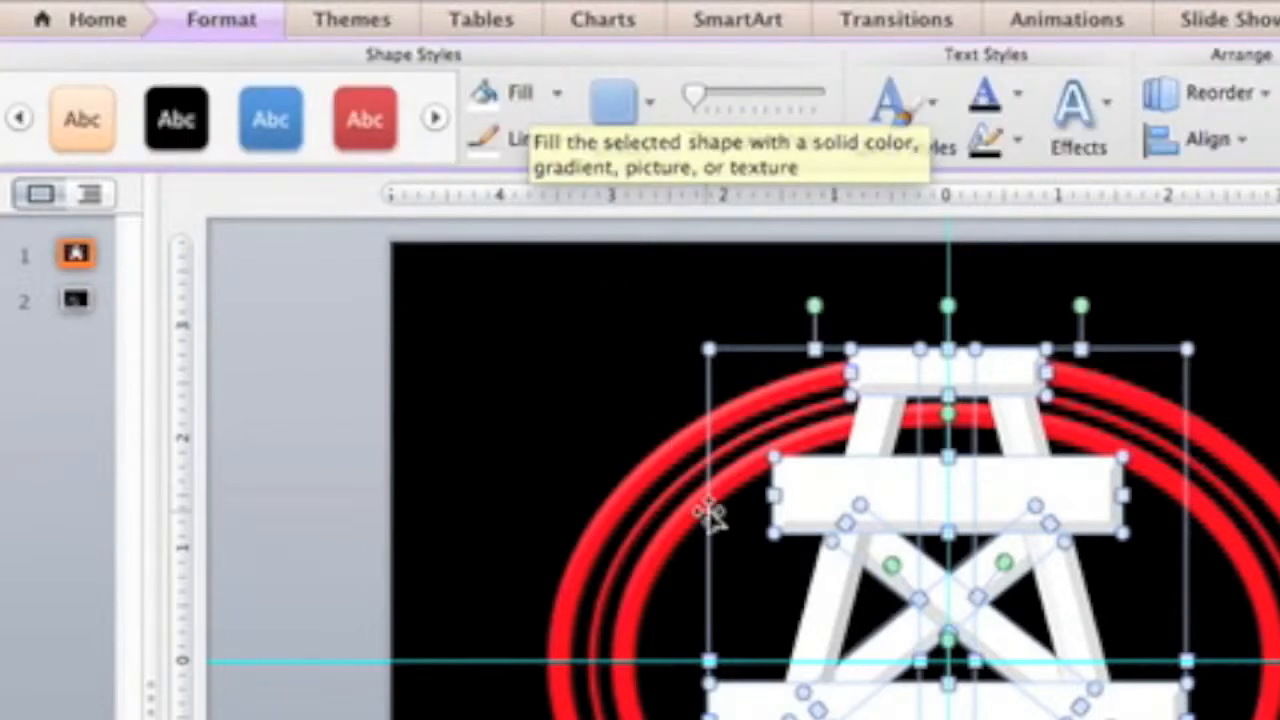
pyautogui.click(552, 92)
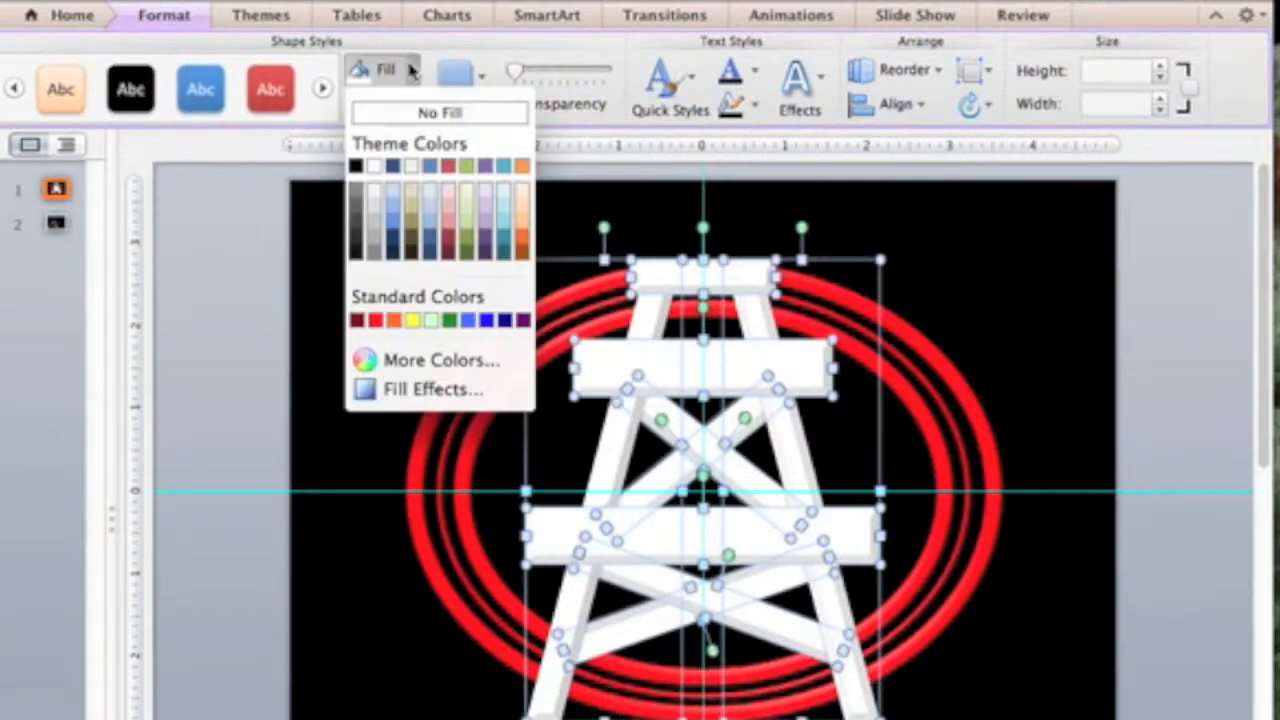
pyautogui.click(372, 208)
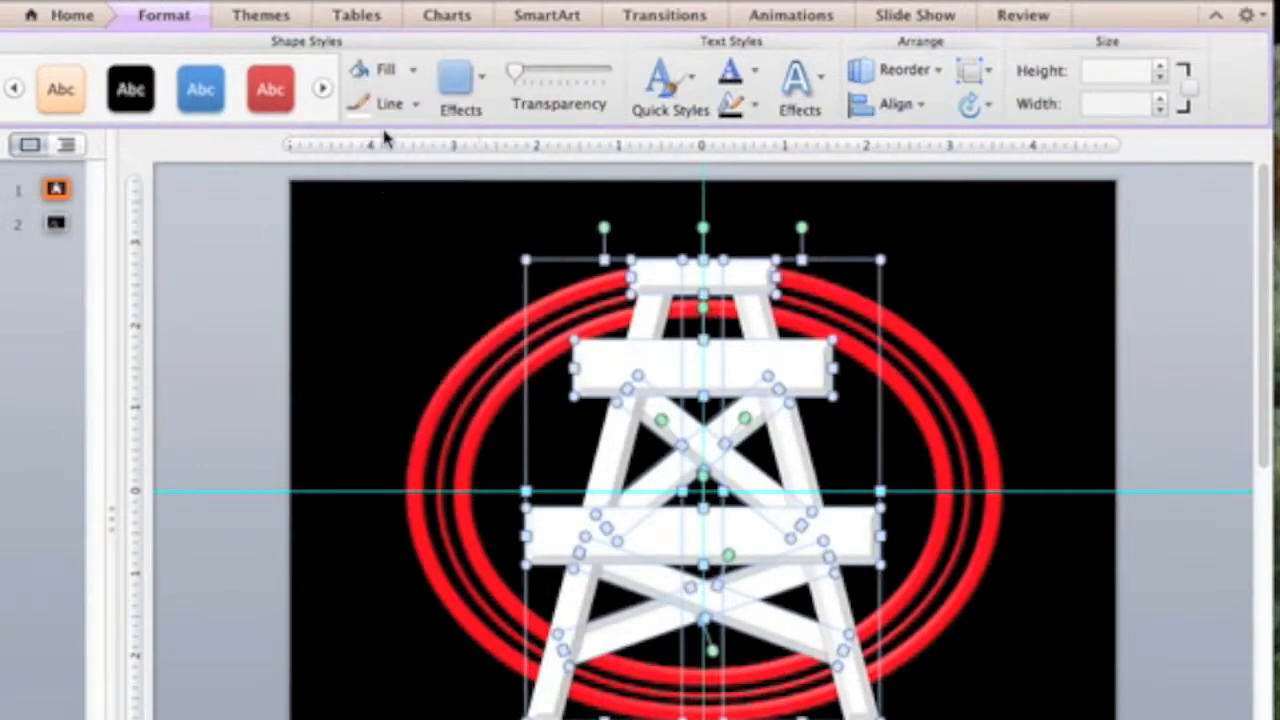
pyautogui.click(408, 74)
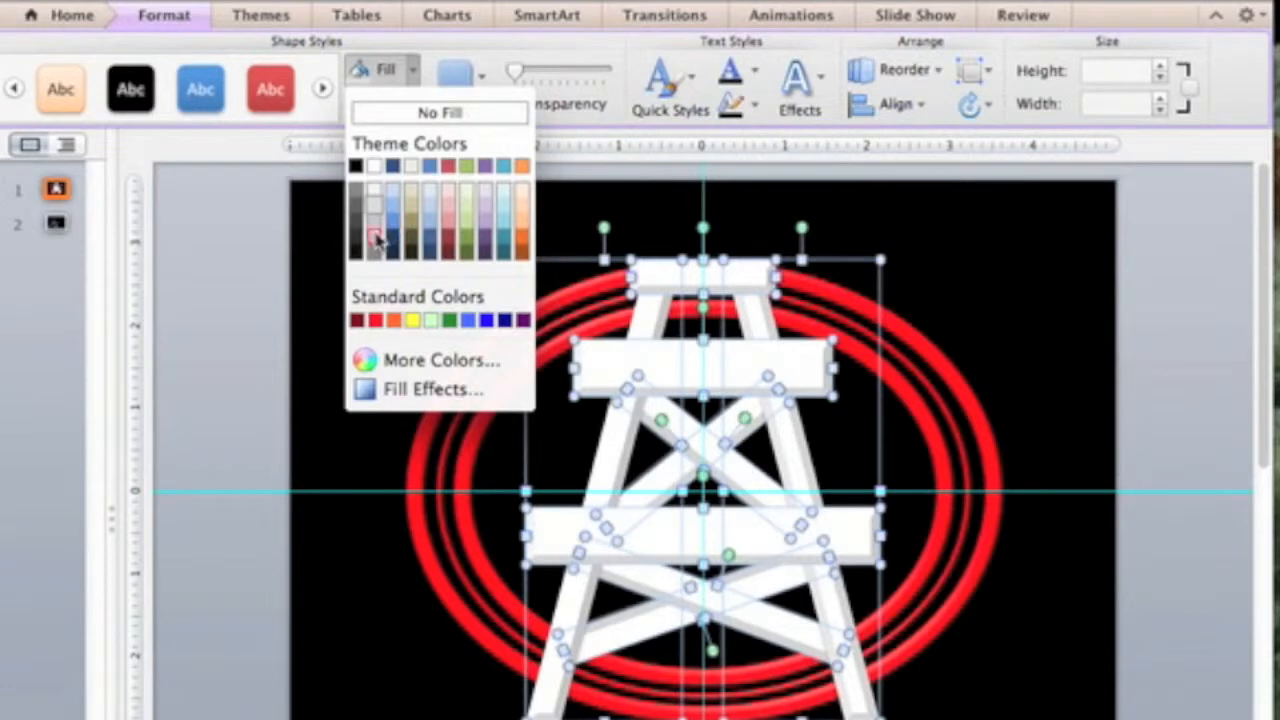
pyautogui.click(374, 240)
pyautogui.click(410, 72)
pyautogui.click(373, 252)
# Compare several shades of the black theme color and fill the derrick shapes with a gray one
pyautogui.click(411, 77)
pyautogui.click(354, 191)
pyautogui.click(411, 77)
pyautogui.click(357, 205)
pyautogui.click(411, 77)
pyautogui.click(354, 214)
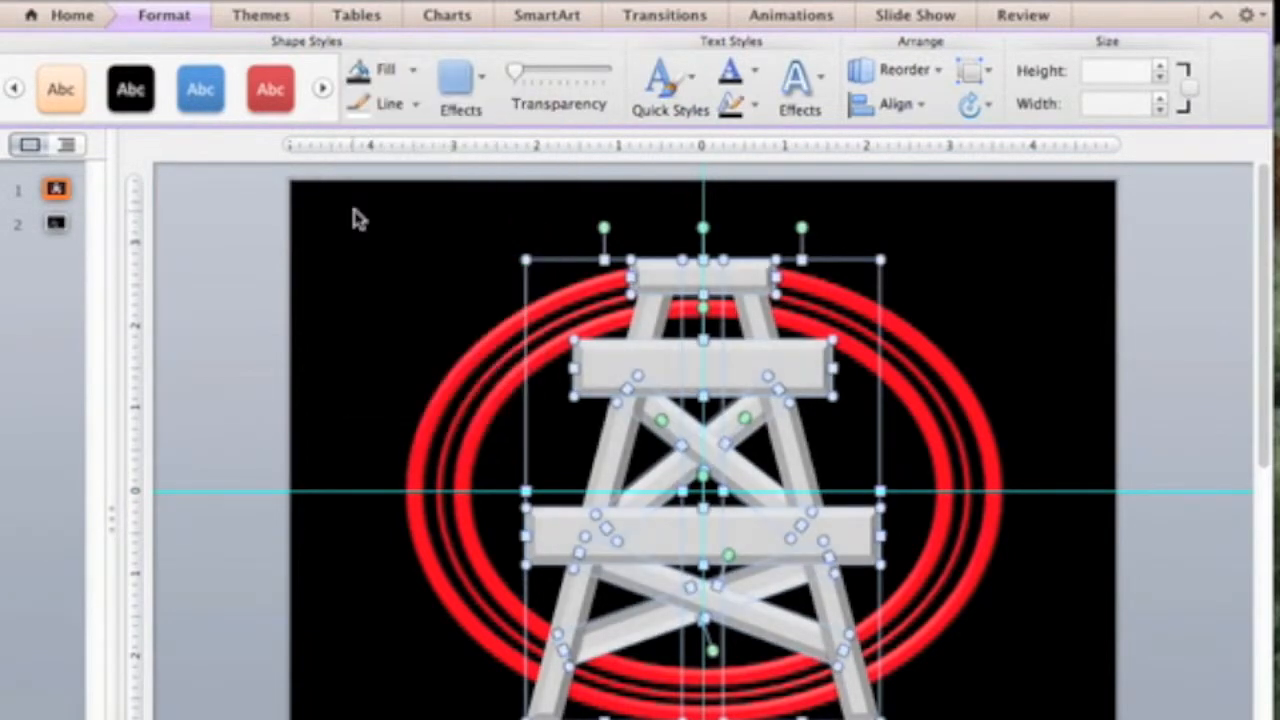
pyautogui.click(411, 77)
pyautogui.click(354, 217)
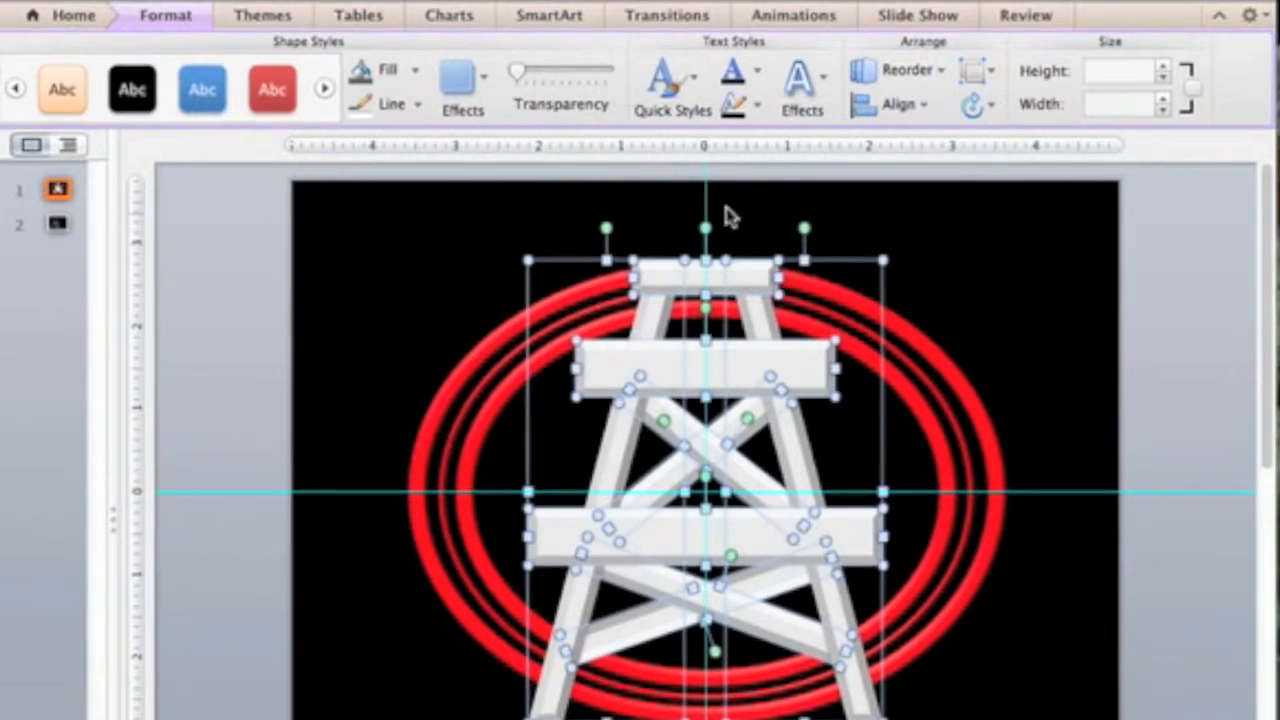
# Apply the centered inner shadow preset to the selected derrick shapes
pyautogui.click(484, 88)
pyautogui.moveTo(563, 129)
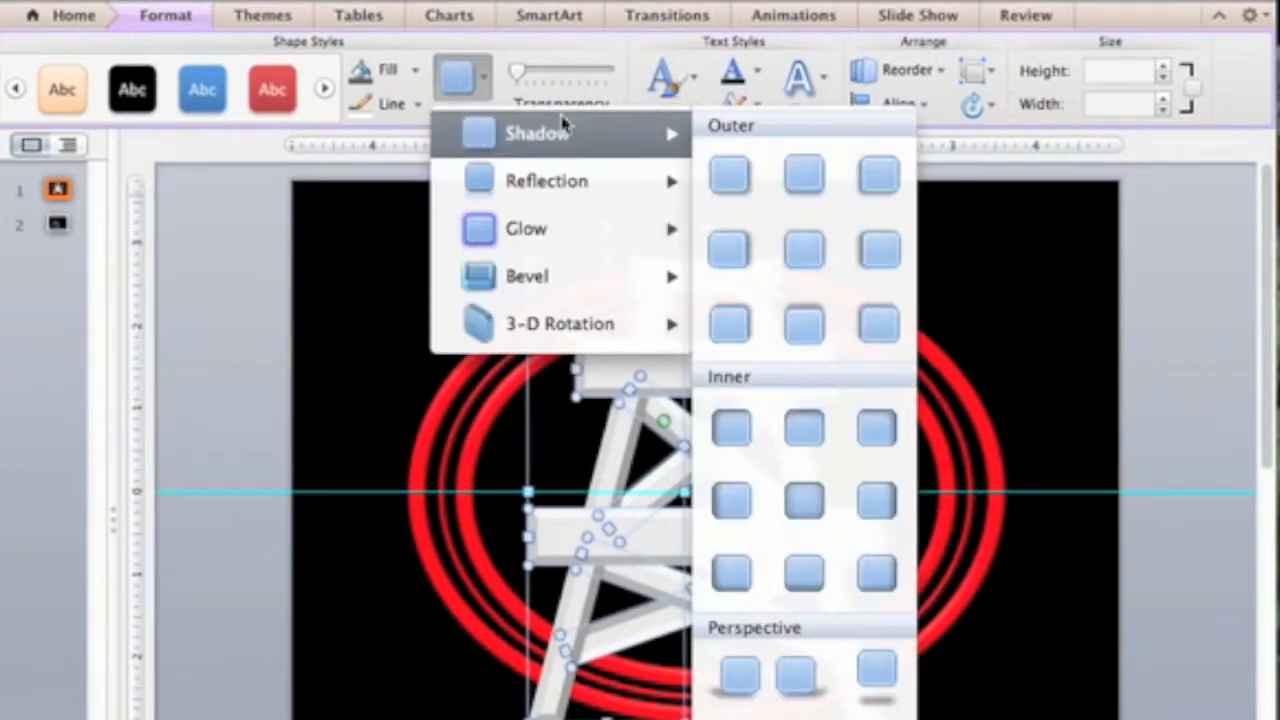
pyautogui.click(805, 500)
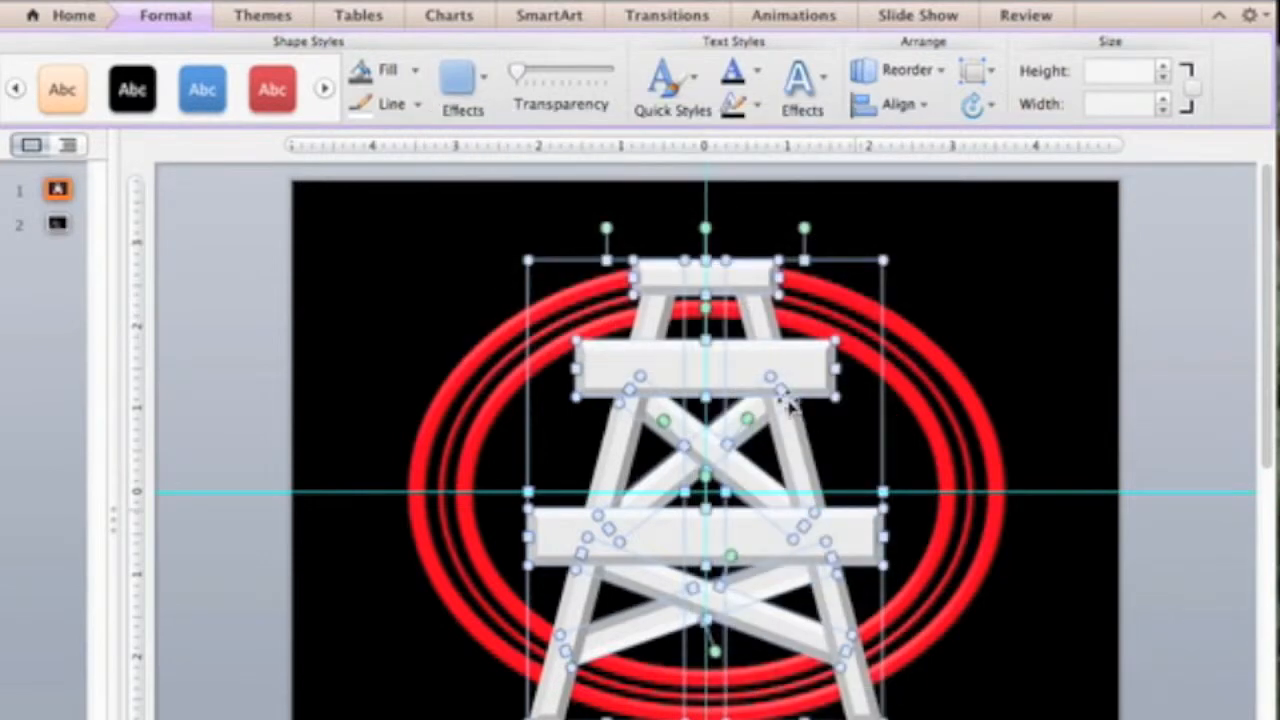
# Set the derrick shapes' inner shadow to a 22.75 pt blur and 15 pt distance, apply it and deselect the shapes
pyautogui.click(458, 80)
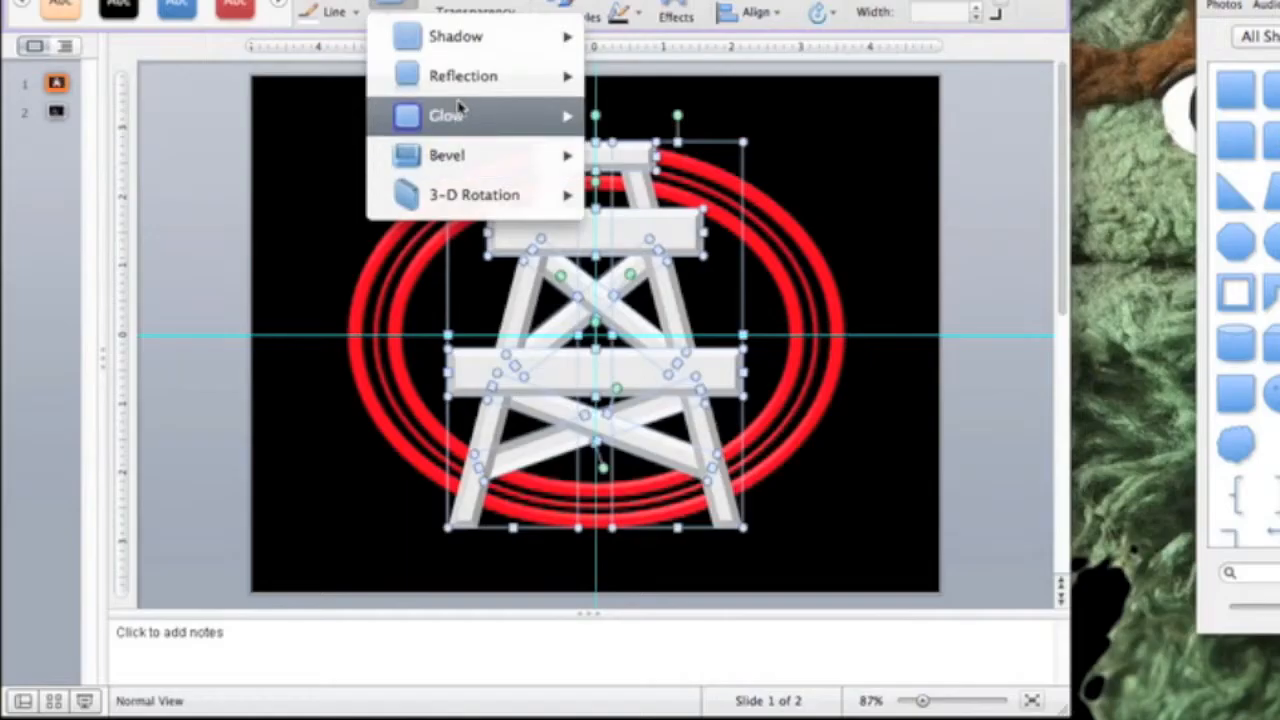
pyautogui.moveTo(540, 133)
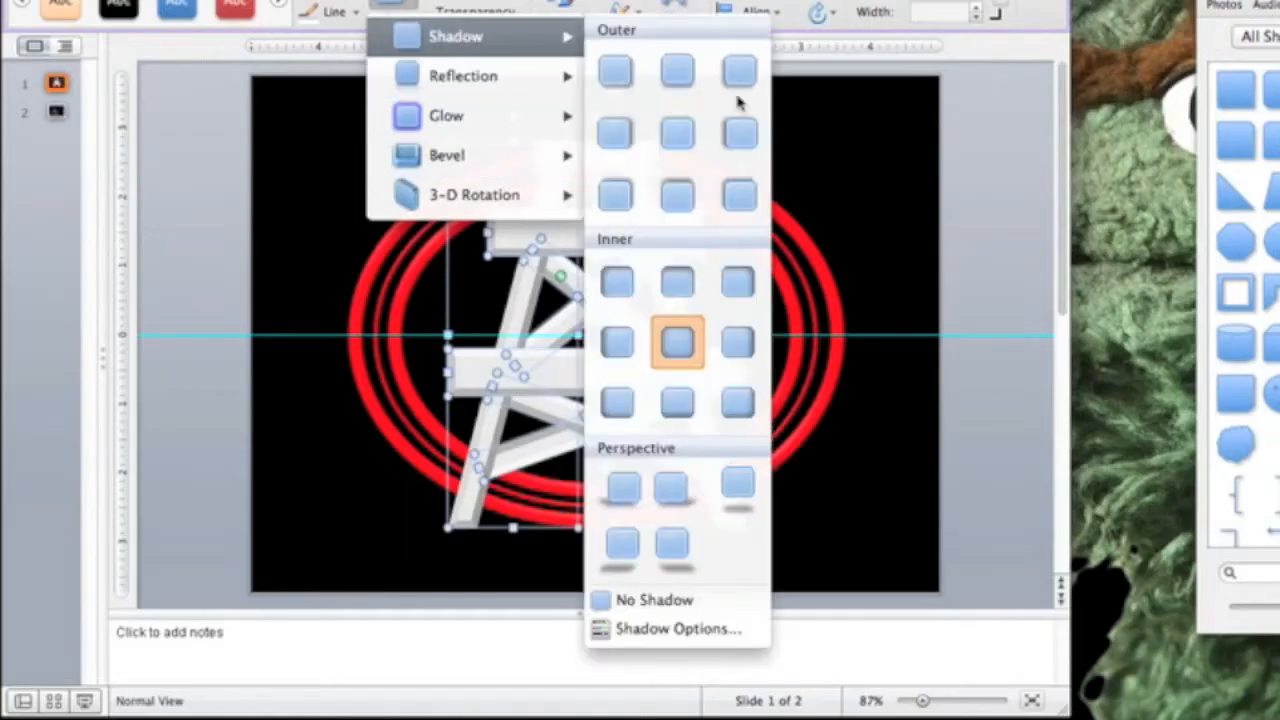
pyautogui.click(672, 628)
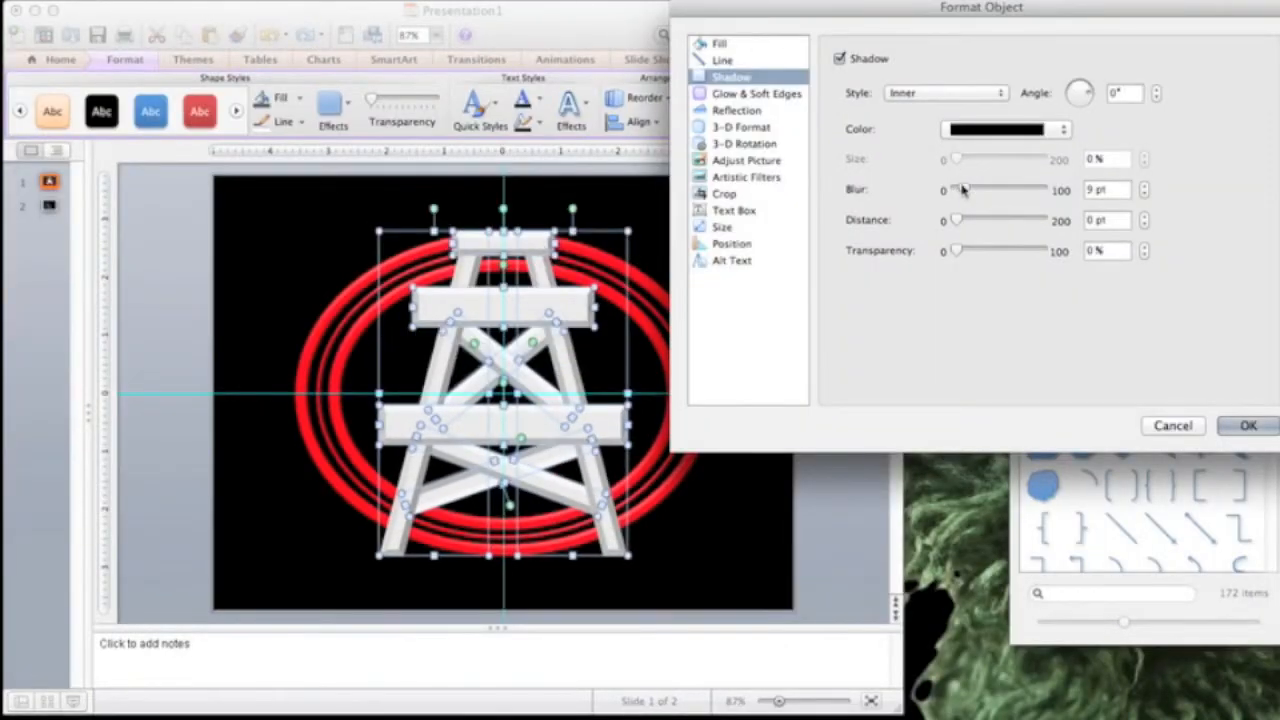
pyautogui.moveTo(960, 190); pyautogui.dragTo(980, 194)
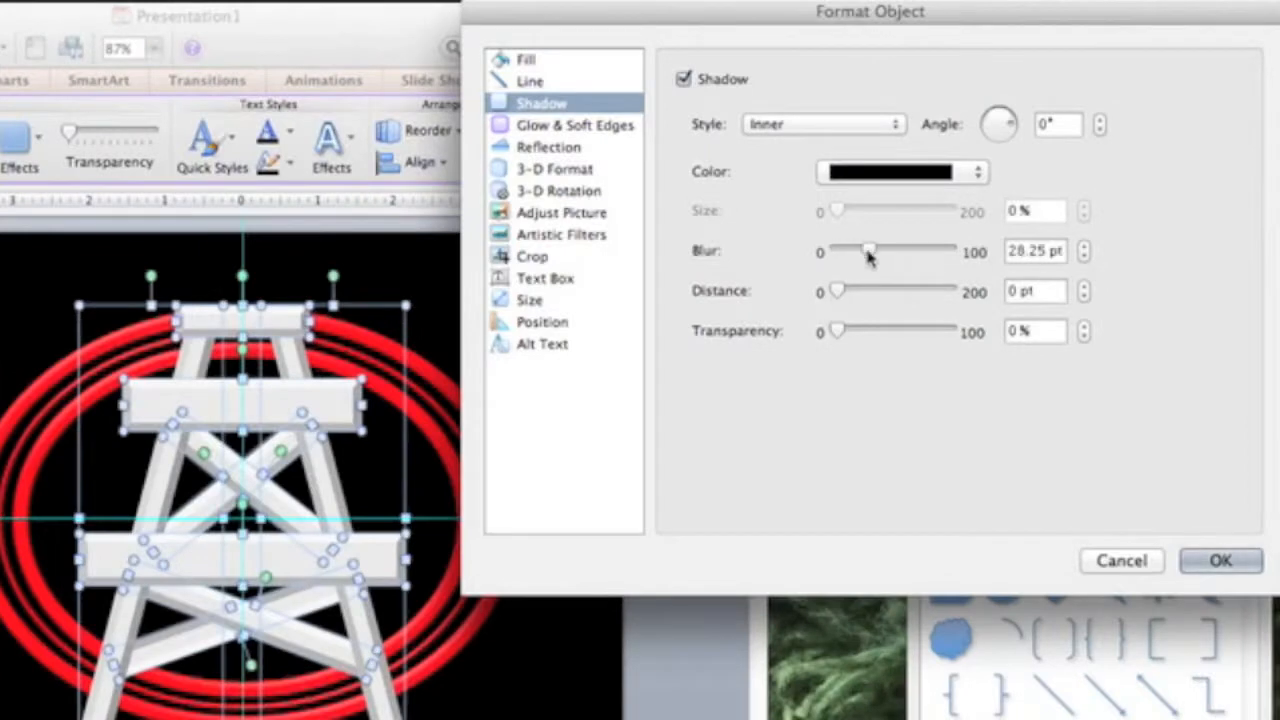
pyautogui.moveTo(868, 257)
pyautogui.mouseDown()
pyautogui.moveTo(920, 251)
pyautogui.moveTo(875, 252)
pyautogui.mouseUp()
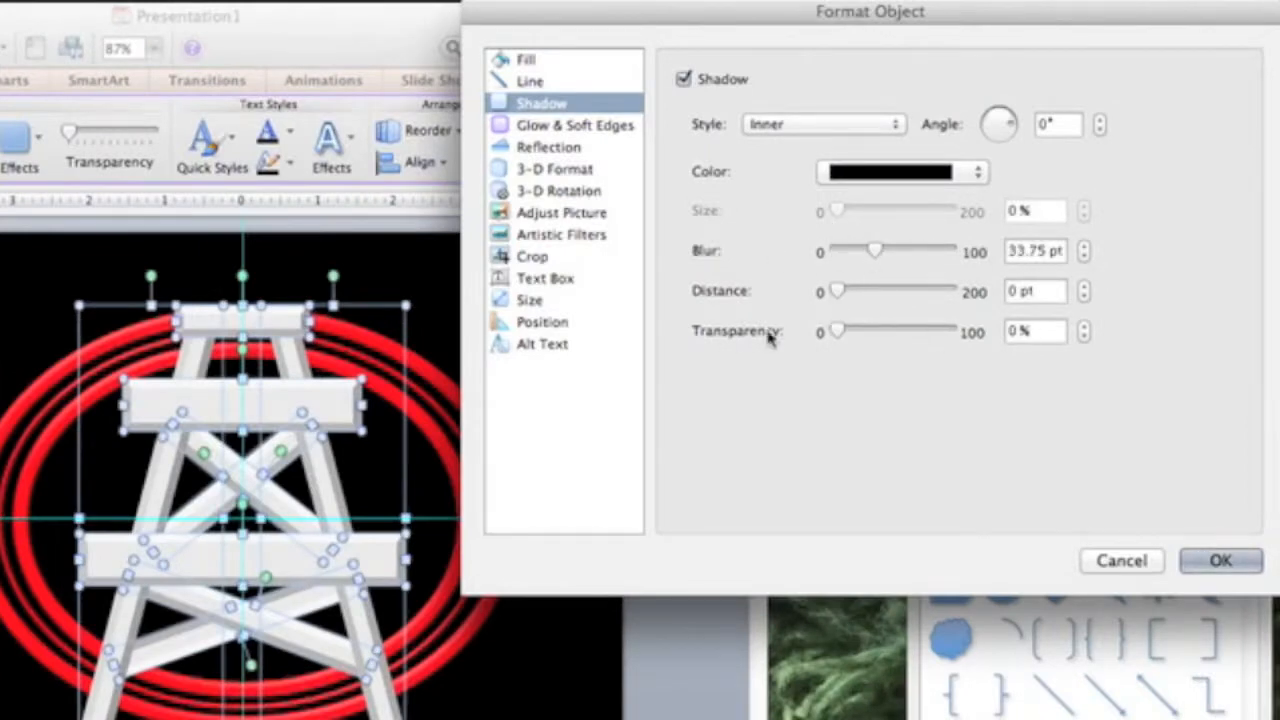
pyautogui.click(812, 122)
pyautogui.click(812, 123)
pyautogui.moveTo(875, 251); pyautogui.dragTo(832, 292)
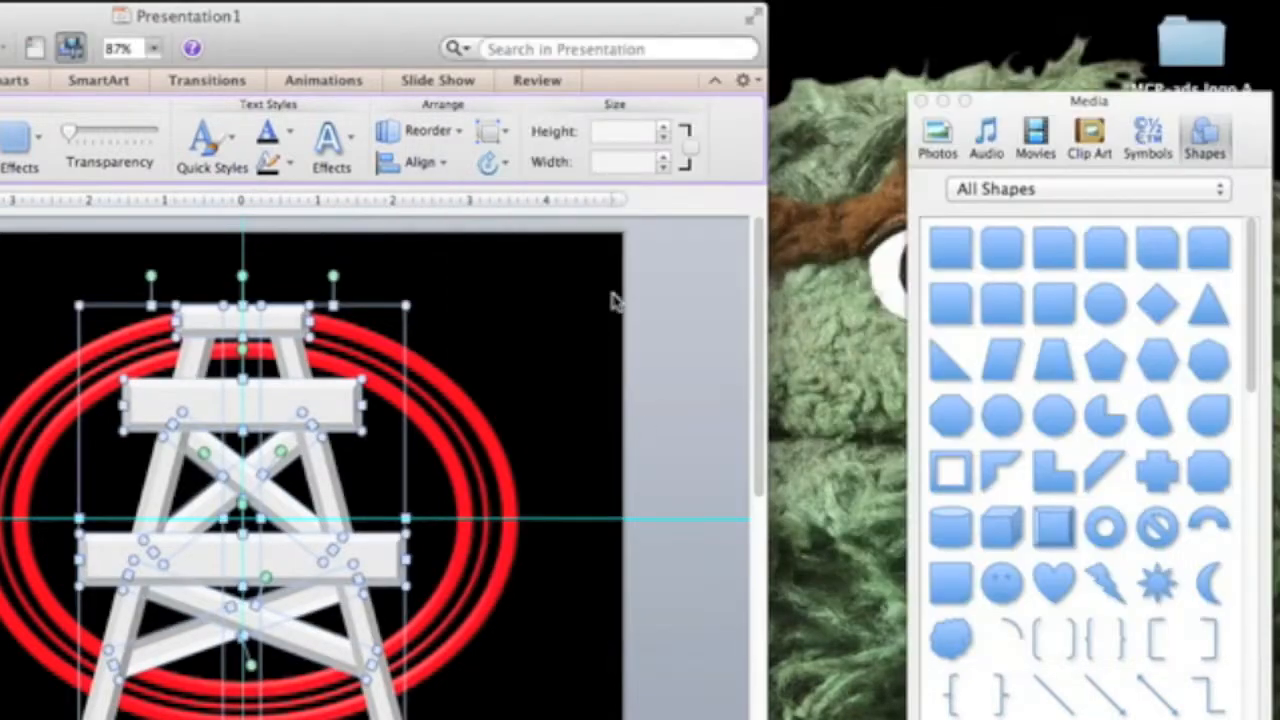
pyautogui.click(613, 300)
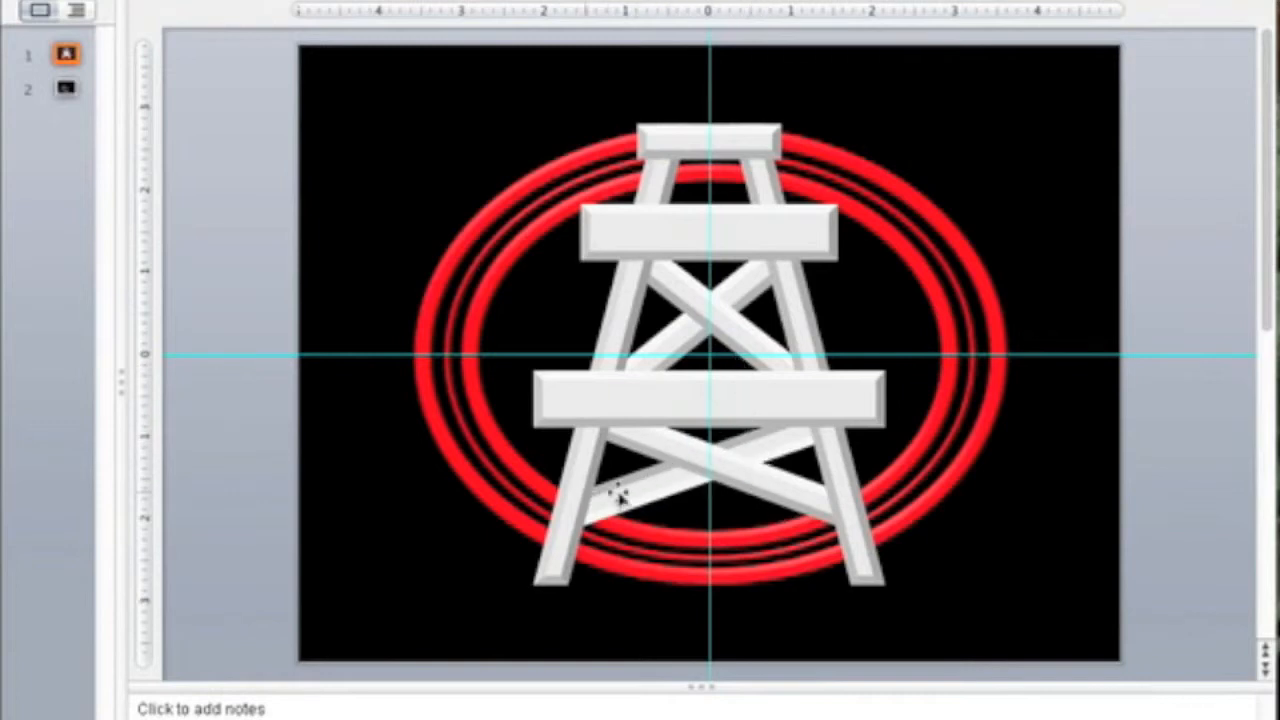
# Adjust the 3-D surface lighting angle of the rear lower diagonal brace, the one rising from the left leg to the right
pyautogui.moveTo(866, 537); pyautogui.dragTo(689, 509)
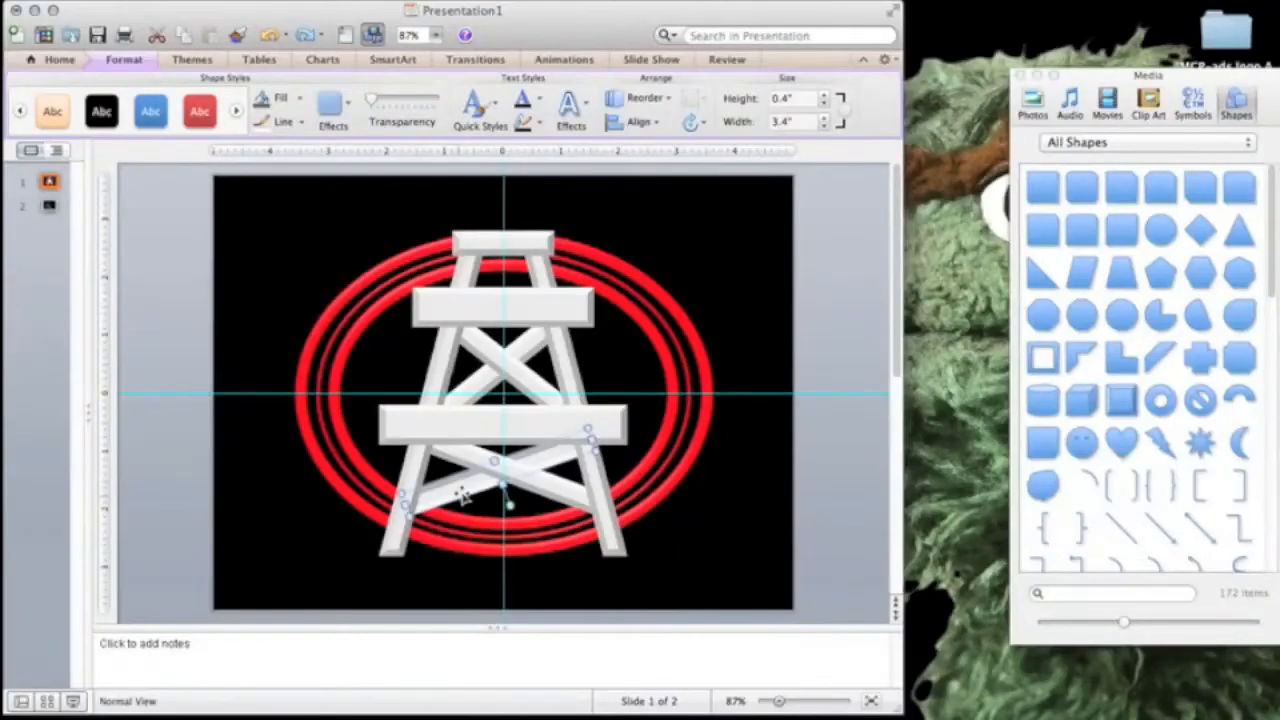
pyautogui.rightClick(462, 489)
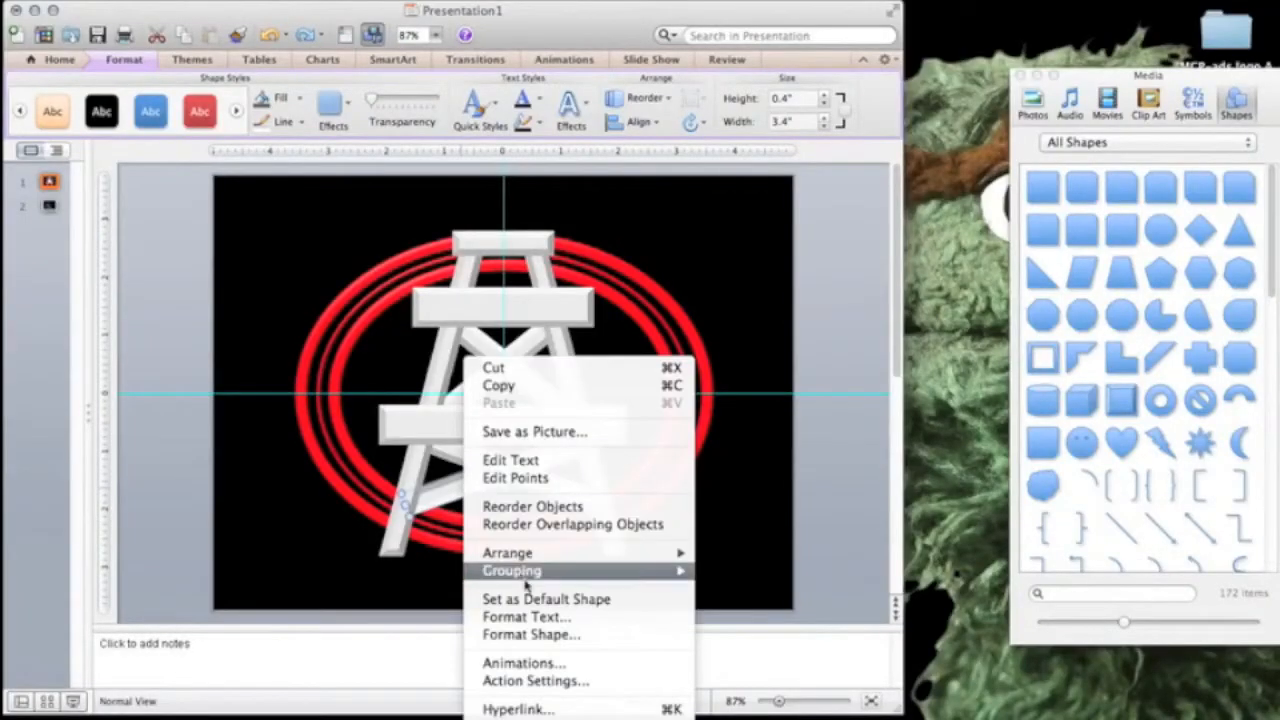
pyautogui.click(530, 632)
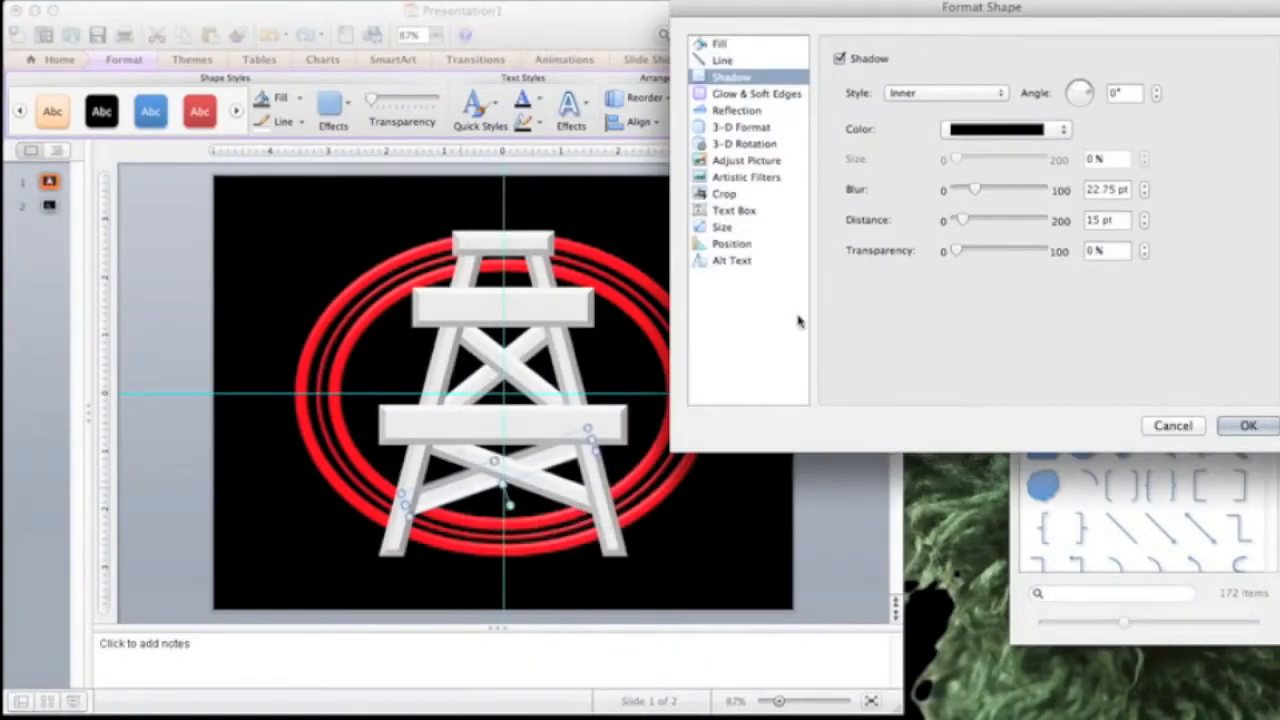
pyautogui.click(745, 129)
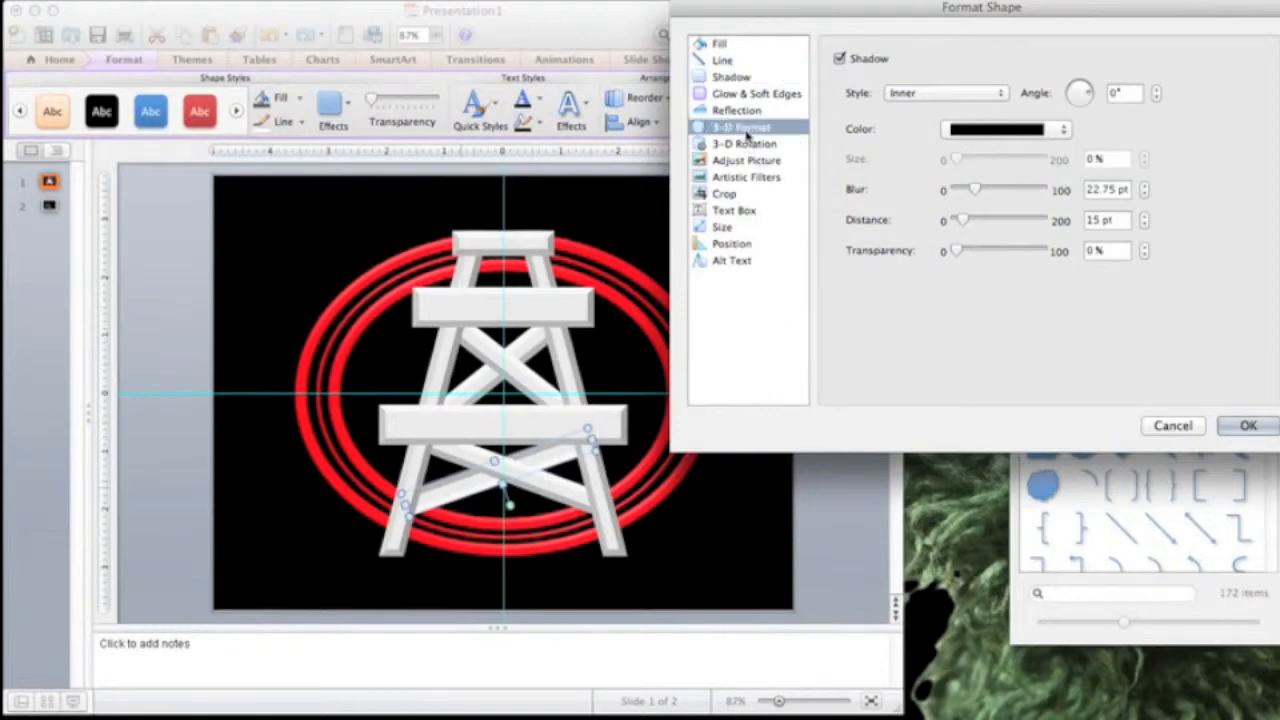
pyautogui.click(1072, 35)
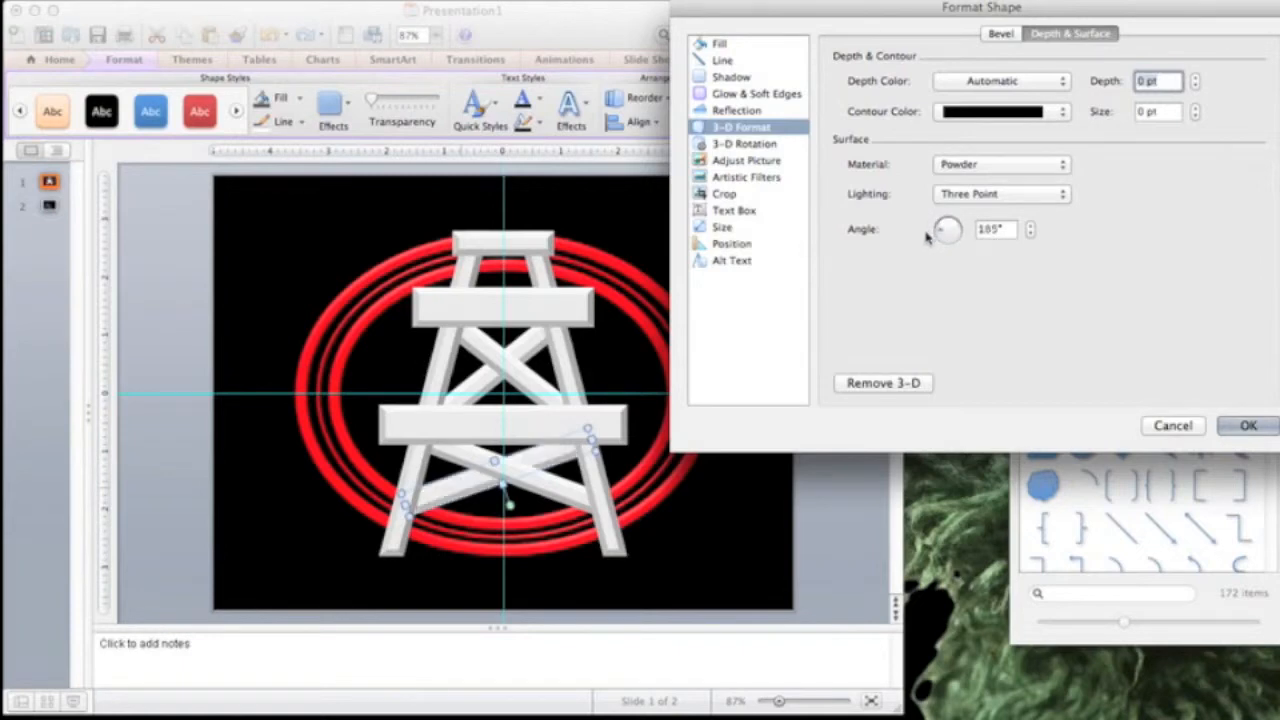
pyautogui.moveTo(941, 231); pyautogui.dragTo(940, 228)
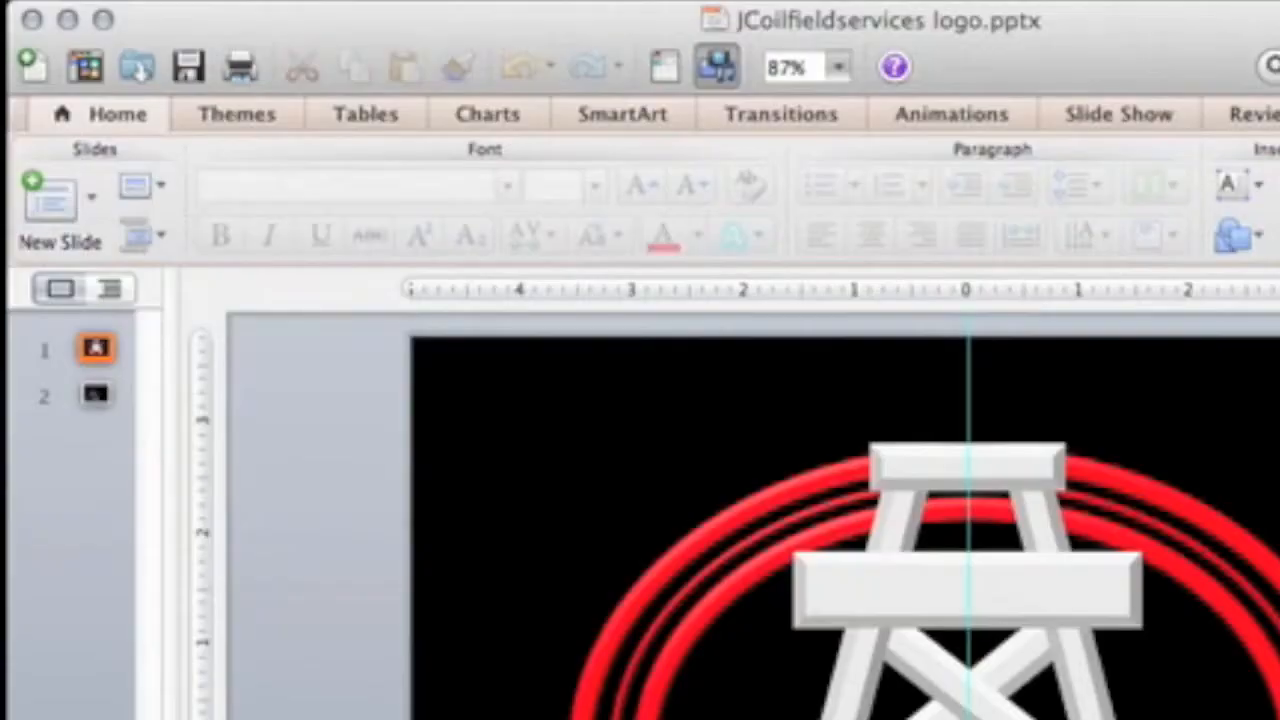
# Export the presentation's slides as JPEG pictures to the Desktop under the name "JCoilfieldservices logo background"
pyautogui.click(108, 1)
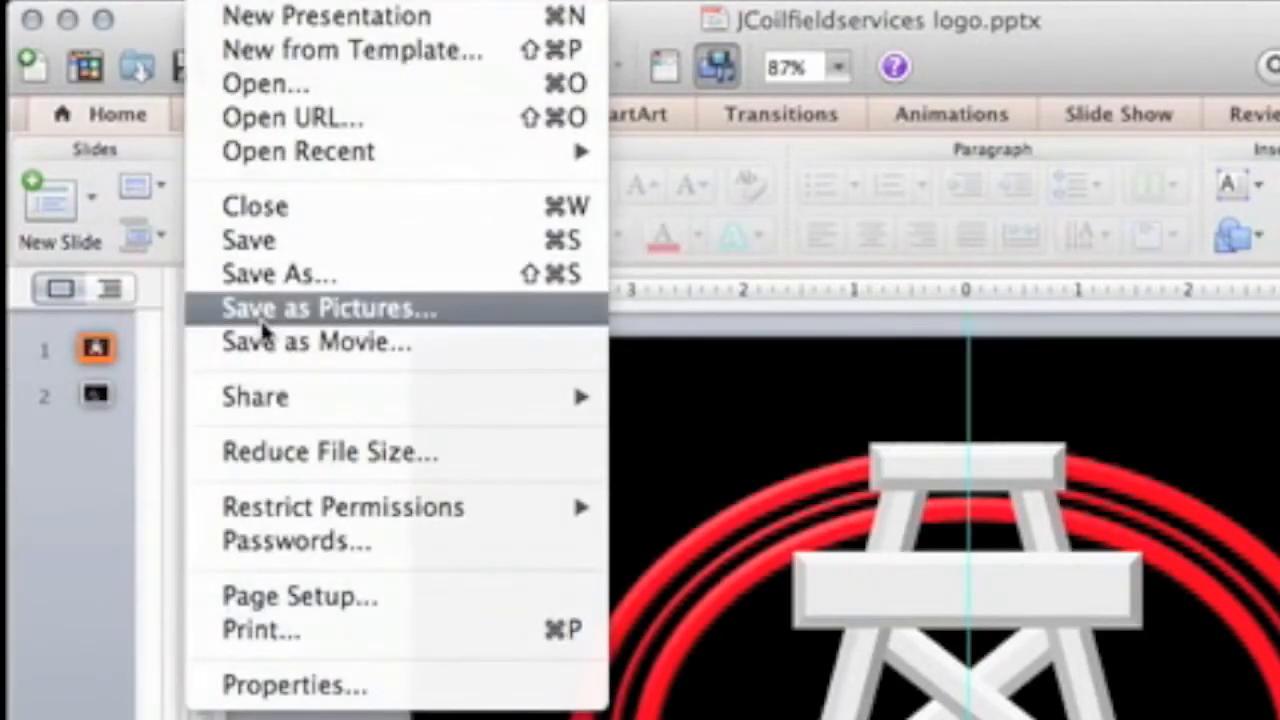
pyautogui.click(323, 312)
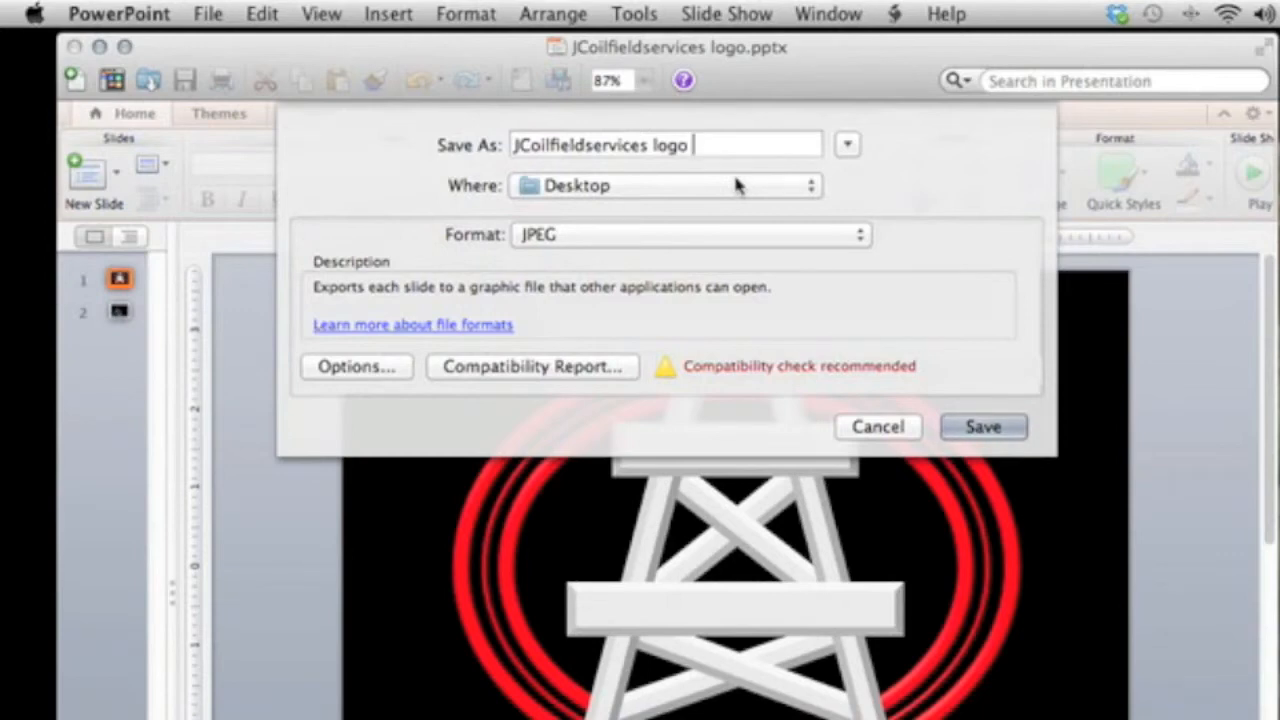
pyautogui.write('background')
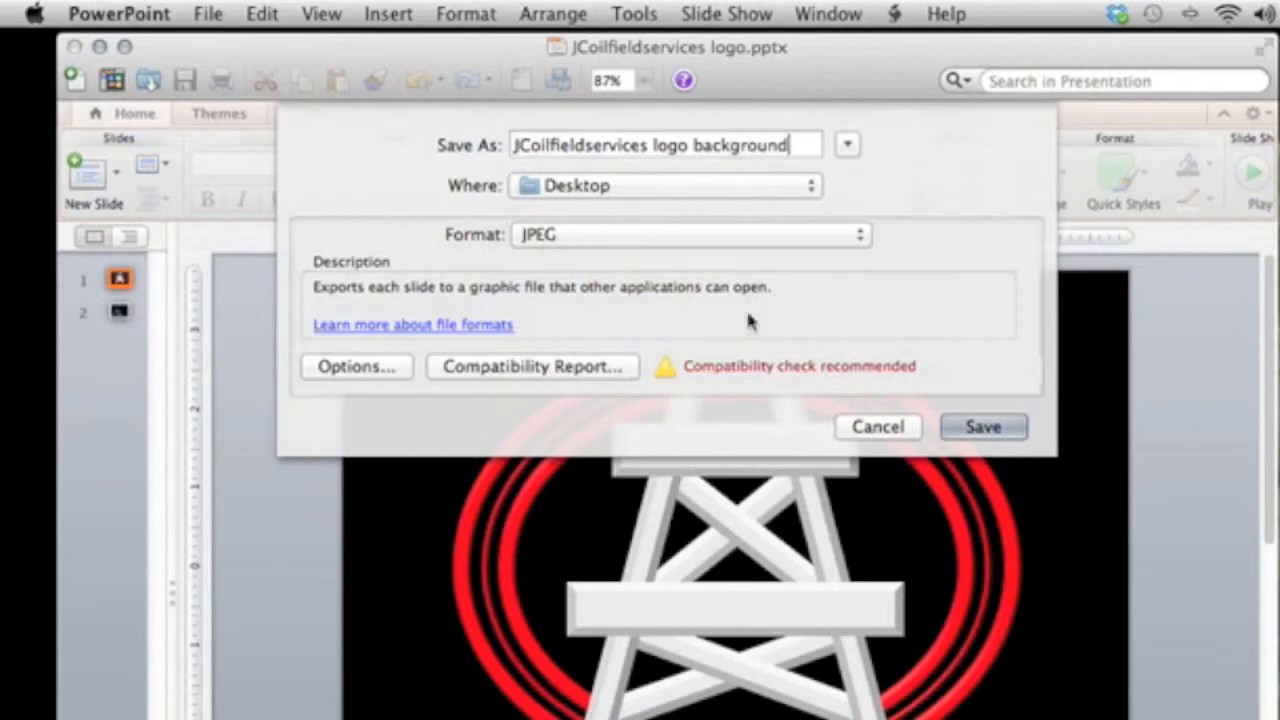
pyautogui.click(636, 248)
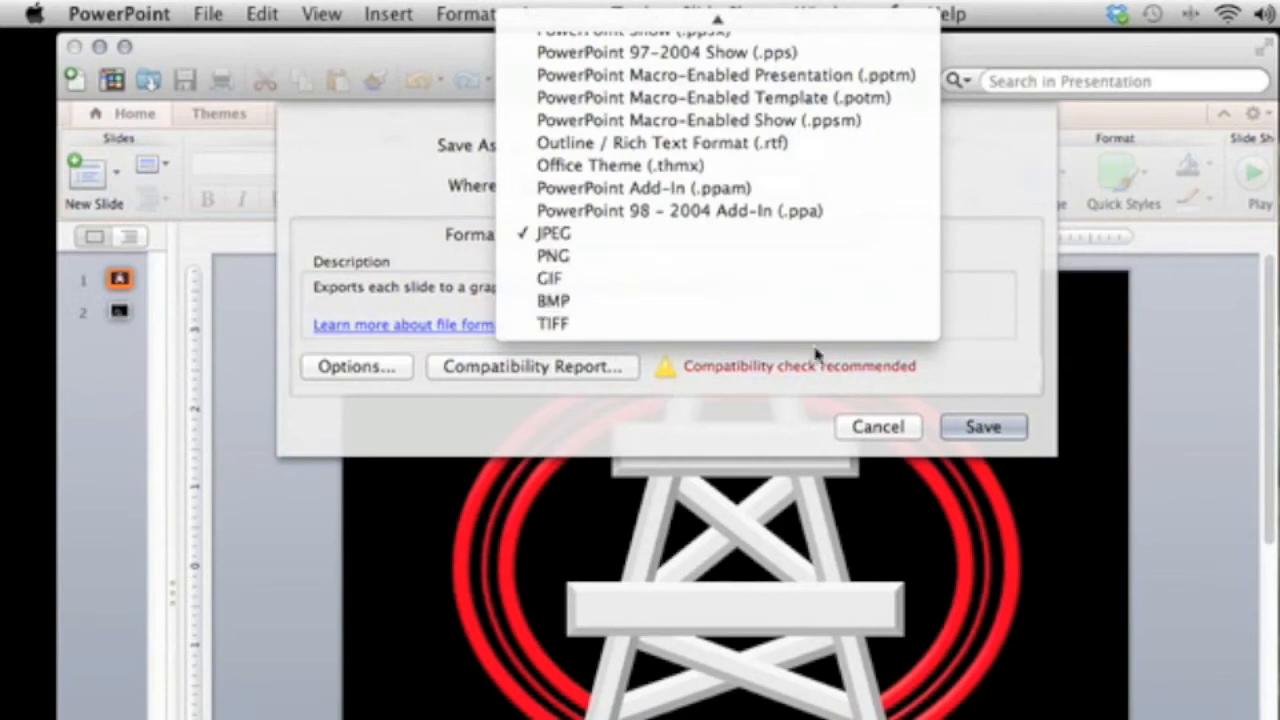
pyautogui.click(975, 428)
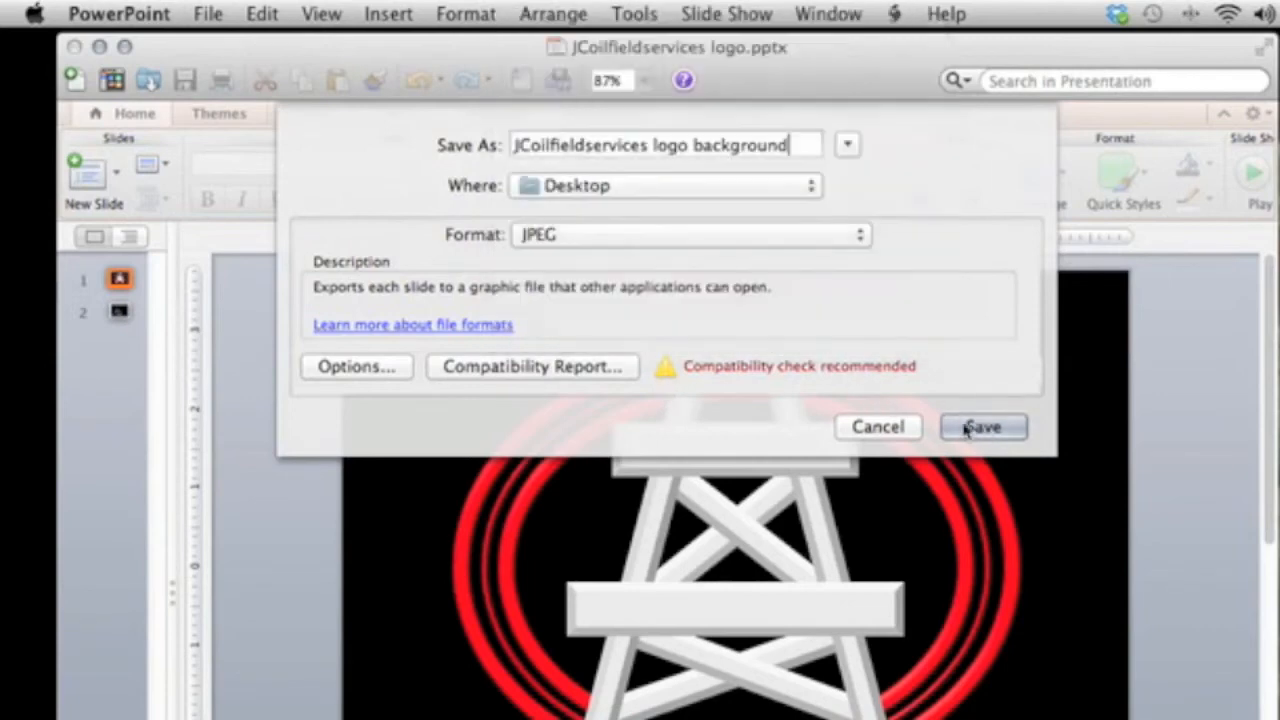
pyautogui.click(970, 427)
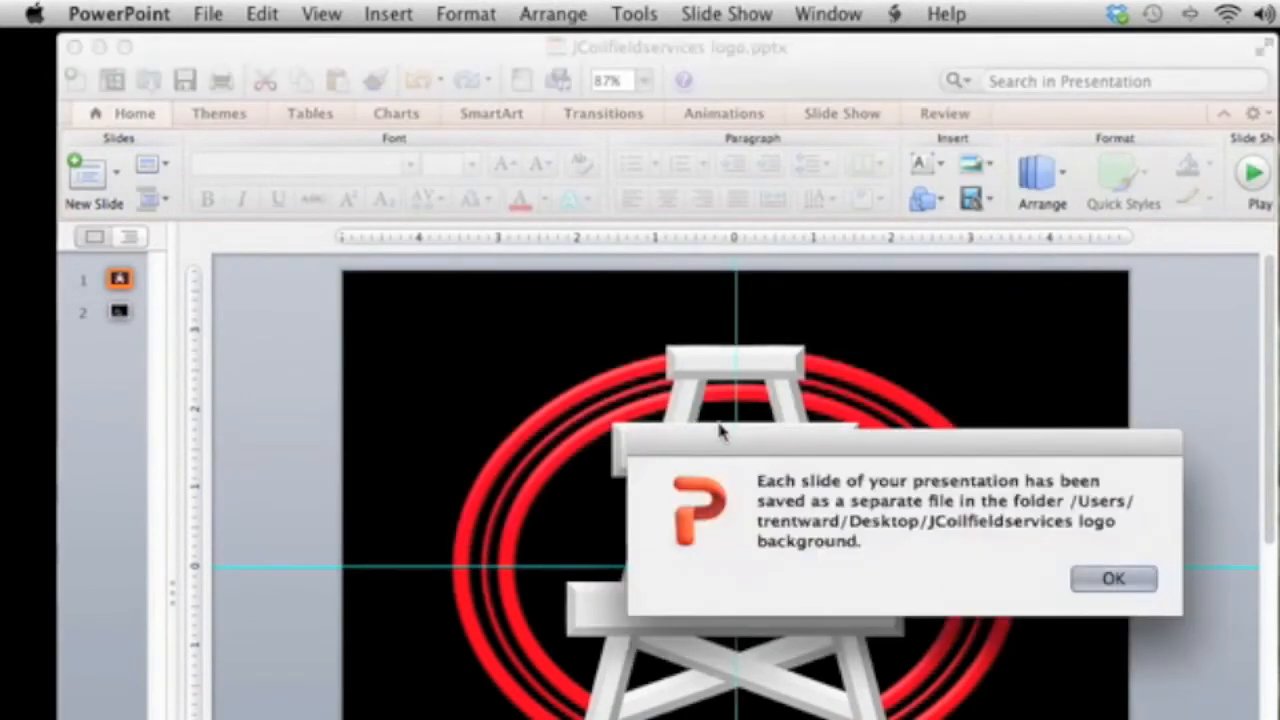